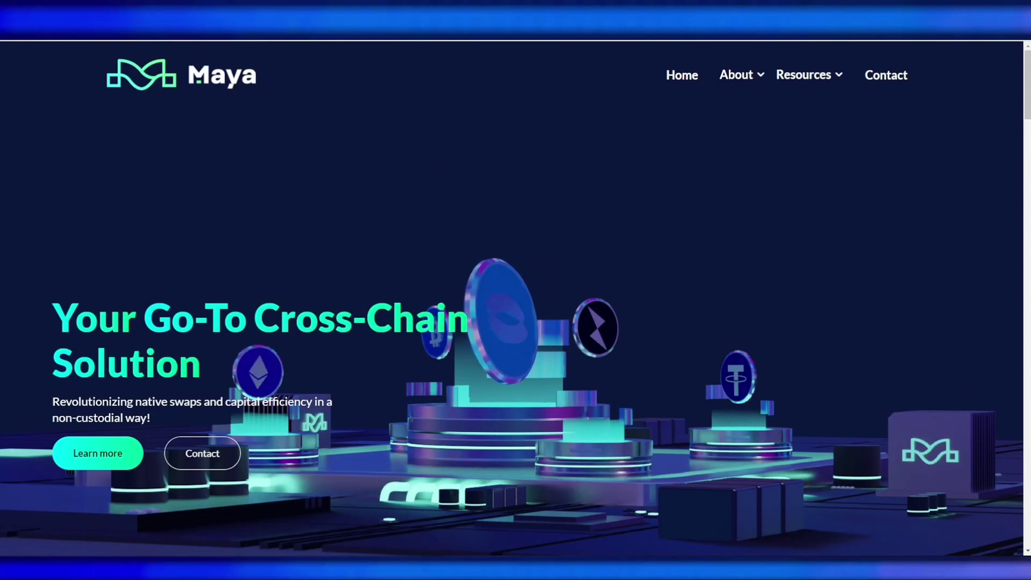
Step: Scroll through THORWallet and go to the Dashboard to reach the ETH-to-BTC Swap page
{"action": "scroll", "coordinate": [512, 298], "scroll_direction": "down", "scroll_amount": 7}
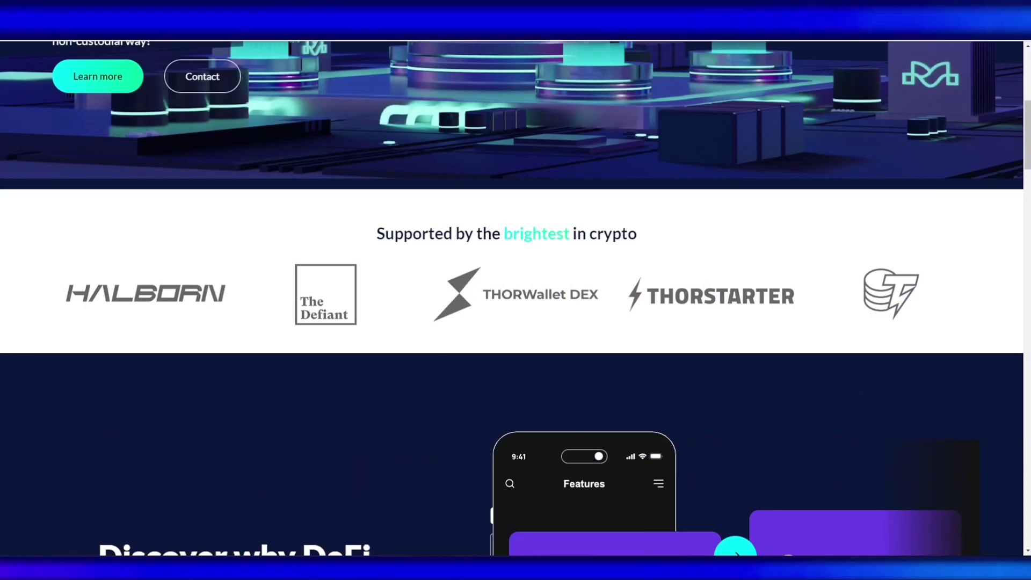
{"action": "scroll", "coordinate": [897, 357], "scroll_direction": "up", "scroll_amount": 1}
{"action": "scroll", "coordinate": [874, 341], "scroll_direction": "down", "scroll_amount": 1}
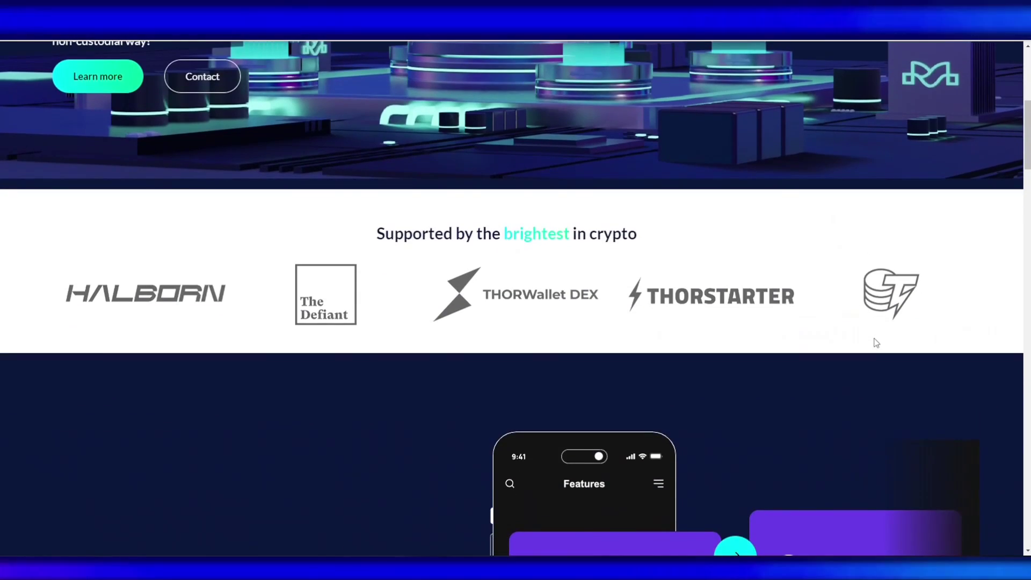
{"action": "scroll", "coordinate": [875, 343], "scroll_direction": "down", "scroll_amount": 1}
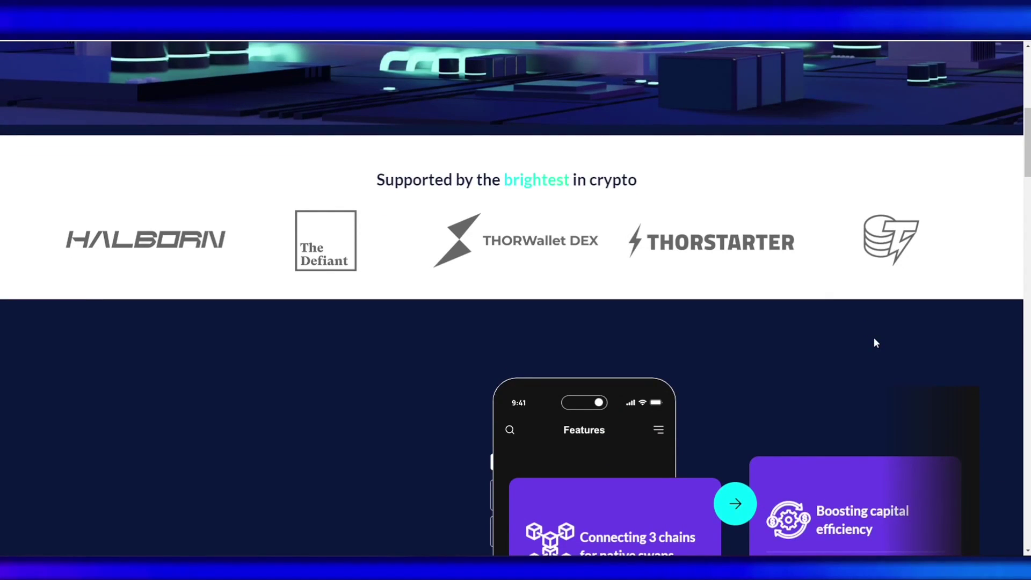
{"action": "scroll", "coordinate": [875, 343], "scroll_direction": "down", "scroll_amount": 1}
{"action": "scroll", "coordinate": [876, 343], "scroll_direction": "down", "scroll_amount": 3}
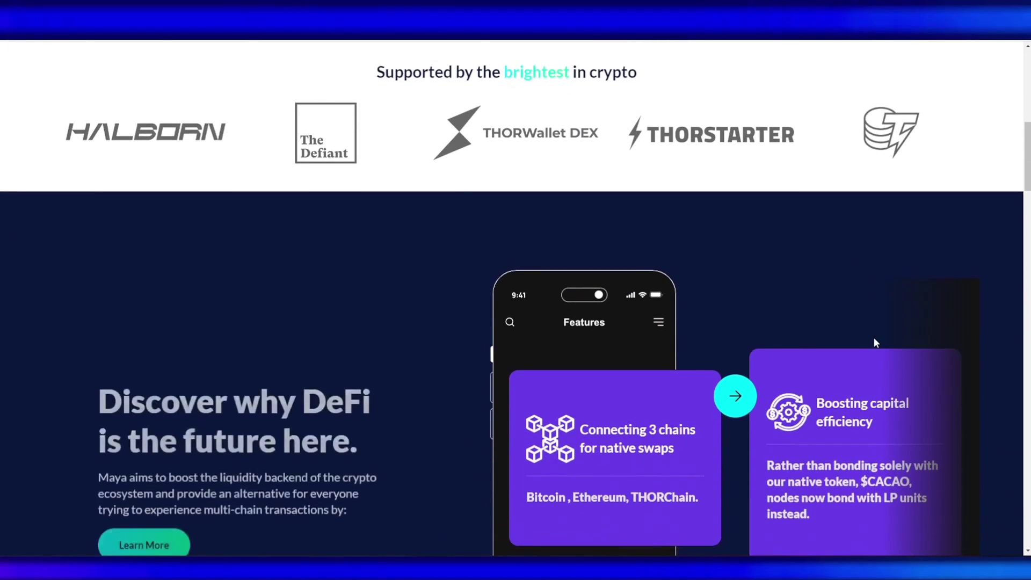
{"action": "scroll", "coordinate": [875, 342], "scroll_direction": "down", "scroll_amount": 1}
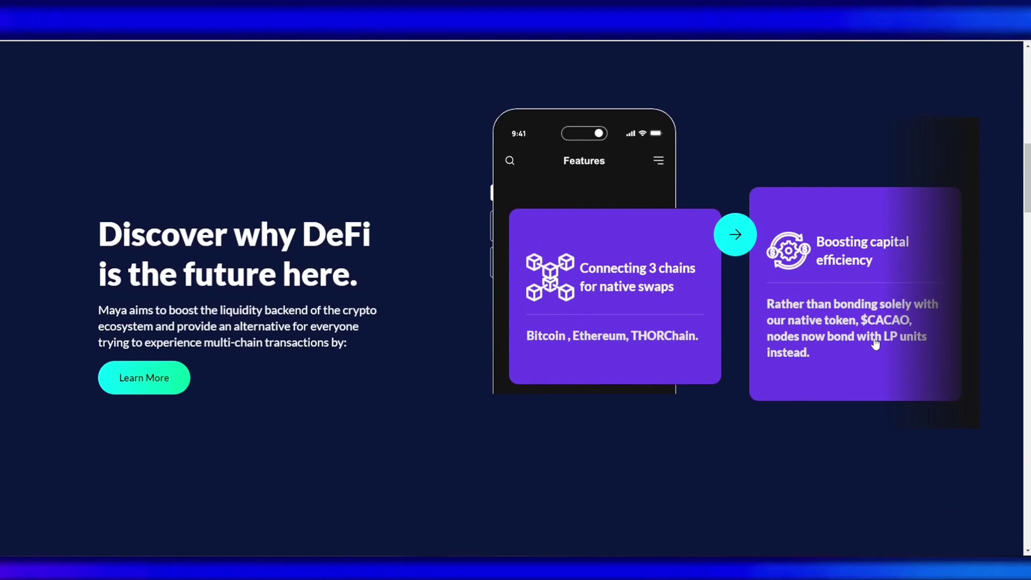
{"action": "scroll", "coordinate": [765, 418], "scroll_direction": "down", "scroll_amount": 10}
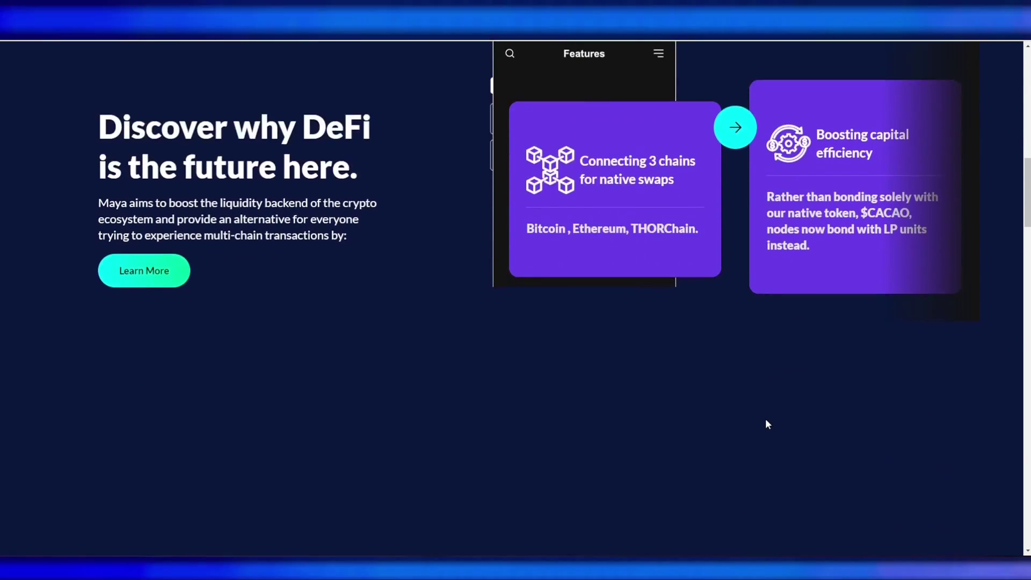
{"action": "scroll", "coordinate": [765, 423], "scroll_direction": "down", "scroll_amount": 10}
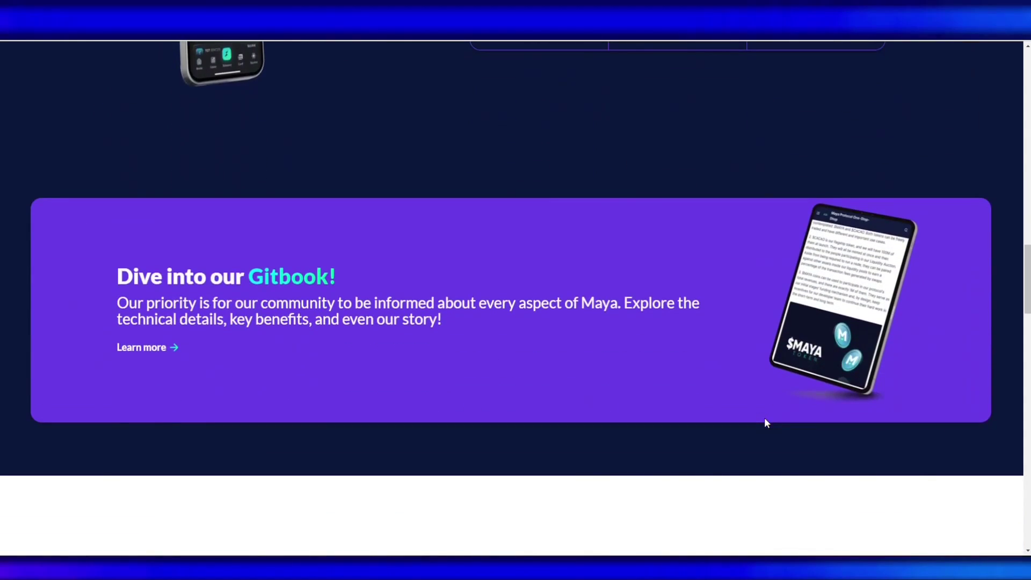
{"action": "scroll", "coordinate": [937, 413], "scroll_direction": "down", "scroll_amount": 2}
{"action": "scroll", "coordinate": [937, 414], "scroll_direction": "down", "scroll_amount": 6}
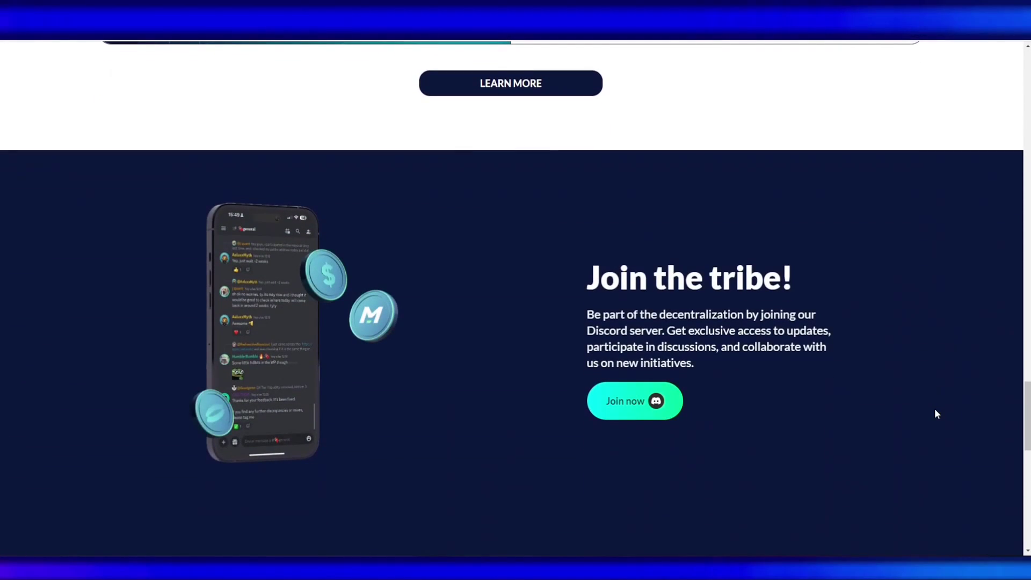
{"action": "scroll", "coordinate": [937, 414], "scroll_direction": "down", "scroll_amount": 1}
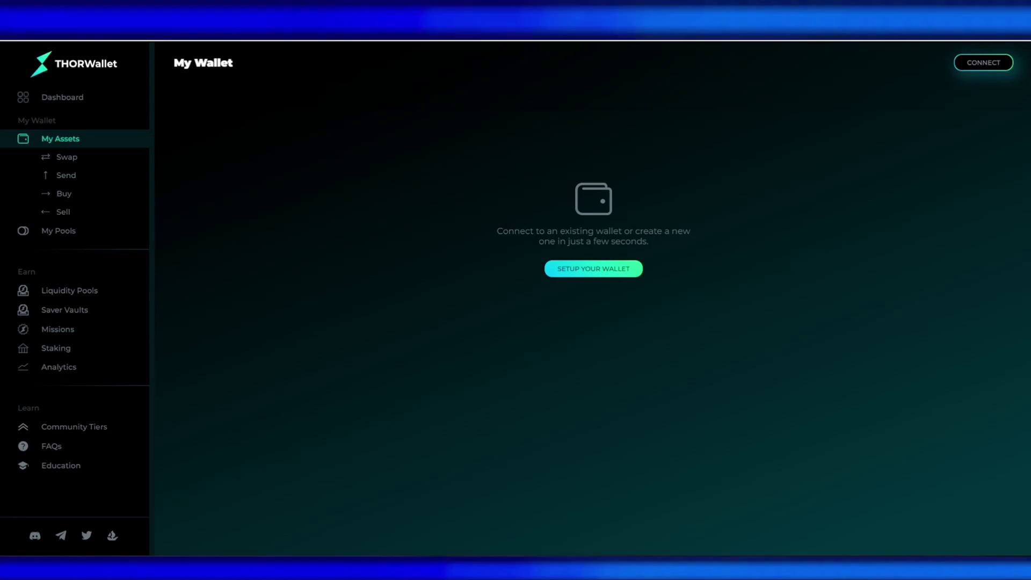
{"action": "left_click", "coordinate": [63, 96]}
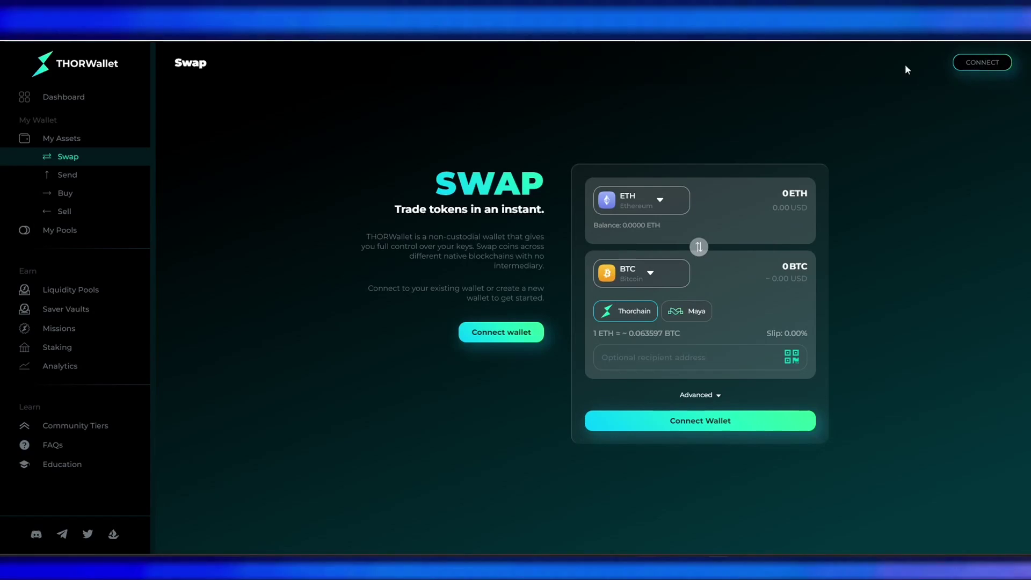
Step: Bring up the wallet connection options, pick a wallet and continue connecting
{"action": "left_click", "coordinate": [986, 63]}
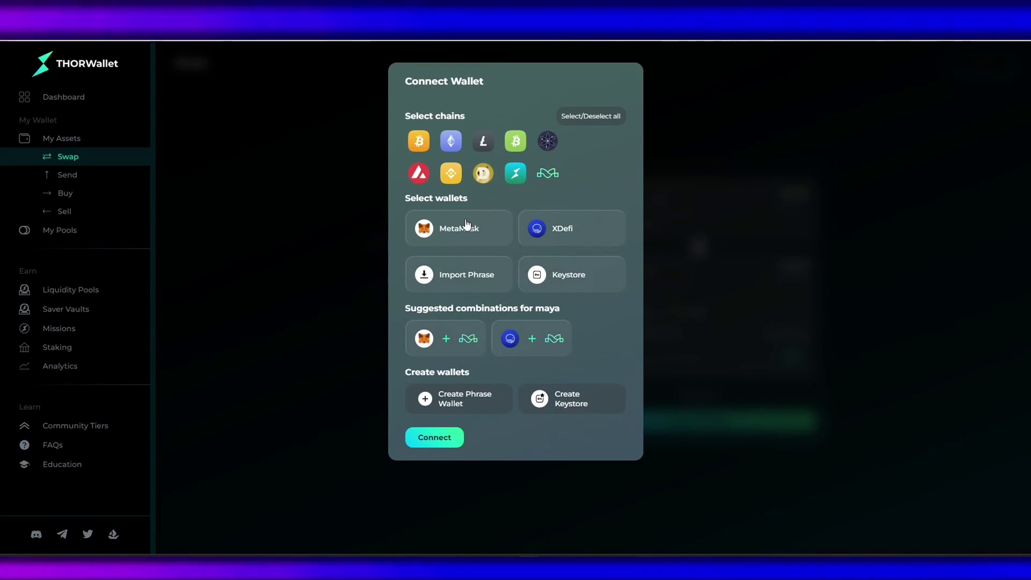
{"action": "left_click", "coordinate": [466, 231]}
{"action": "left_click", "coordinate": [552, 277]}
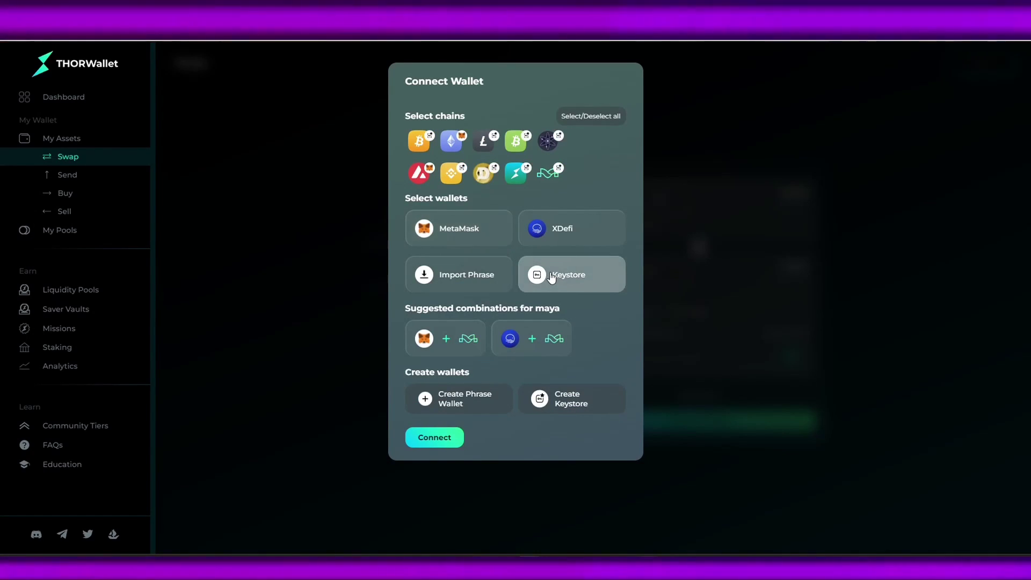
{"action": "left_click", "coordinate": [452, 344]}
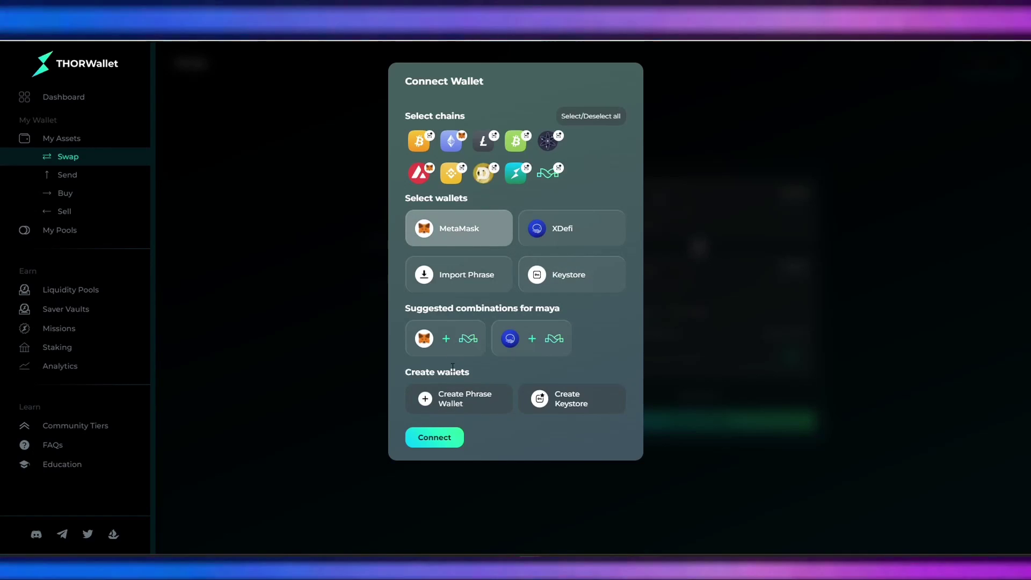
{"action": "left_click", "coordinate": [445, 438]}
Step: Load the thorwallet-keystore file, fill in its saved password, and unlock the wallet
{"action": "left_click", "coordinate": [446, 148]}
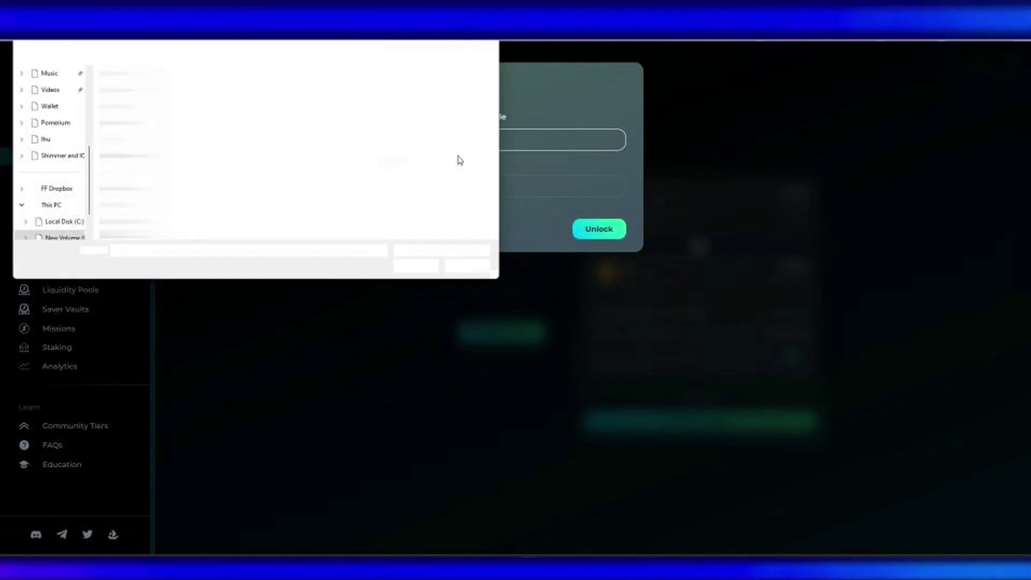
{"action": "left_click", "coordinate": [257, 186]}
{"action": "left_click", "coordinate": [424, 271]}
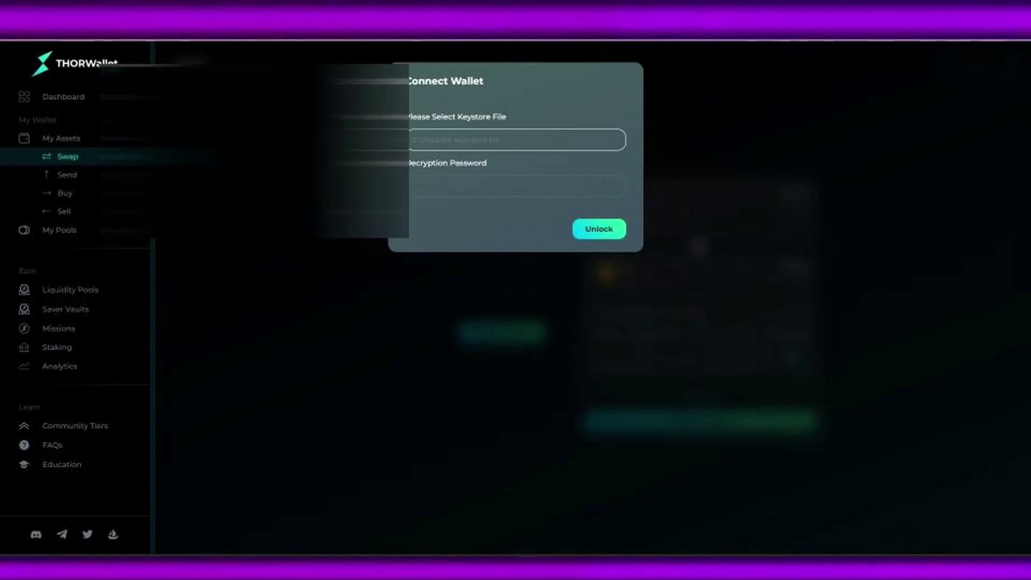
{"action": "left_click", "coordinate": [484, 218]}
{"action": "left_click", "coordinate": [585, 232]}
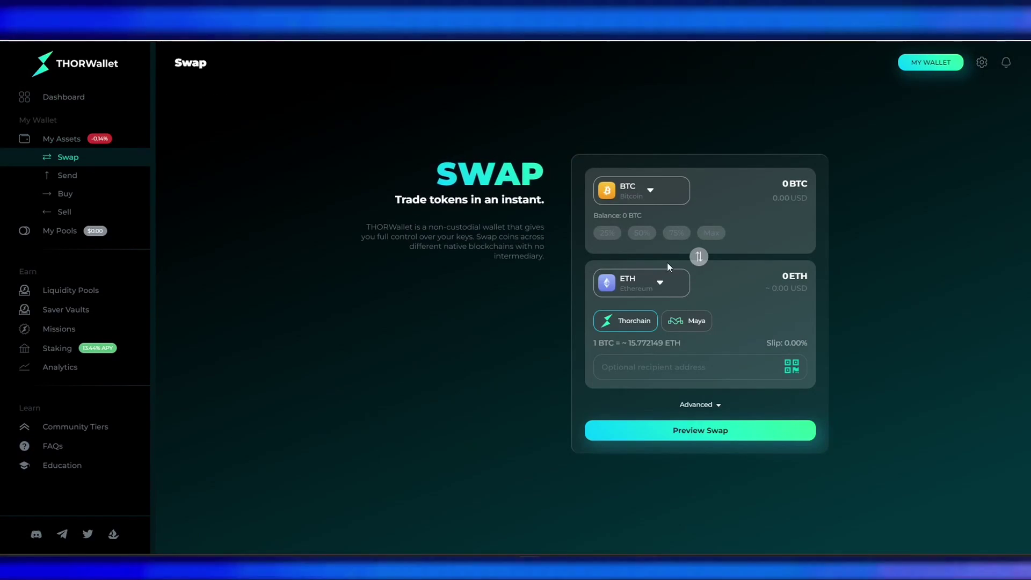
Step: Set up a USDC (ERC20) to CACAO swap using 75% of the USDC balance
{"action": "left_click", "coordinate": [623, 192]}
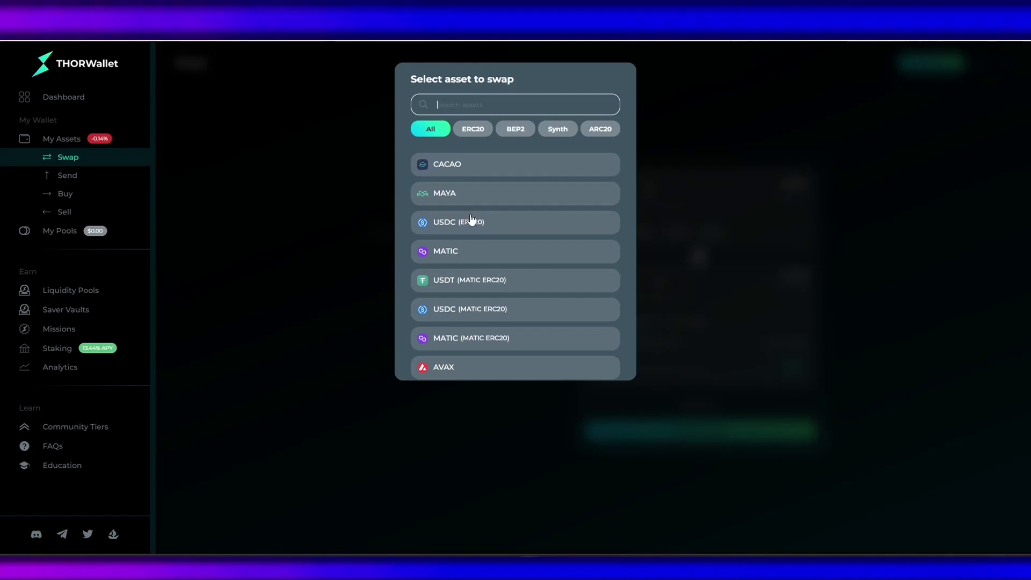
{"action": "left_click", "coordinate": [471, 220]}
{"action": "left_click", "coordinate": [623, 339]}
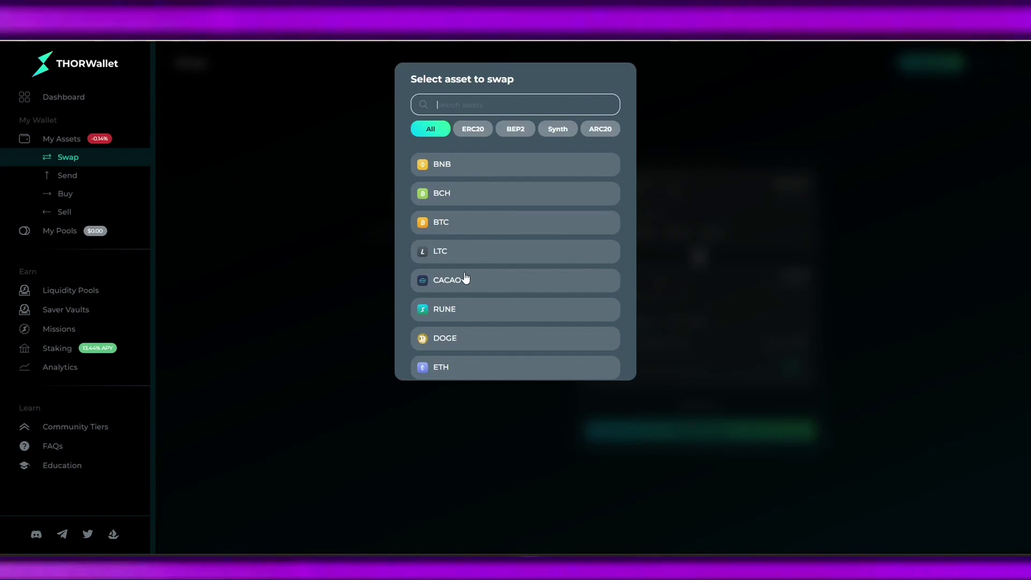
{"action": "left_click", "coordinate": [465, 279]}
{"action": "left_click", "coordinate": [661, 233]}
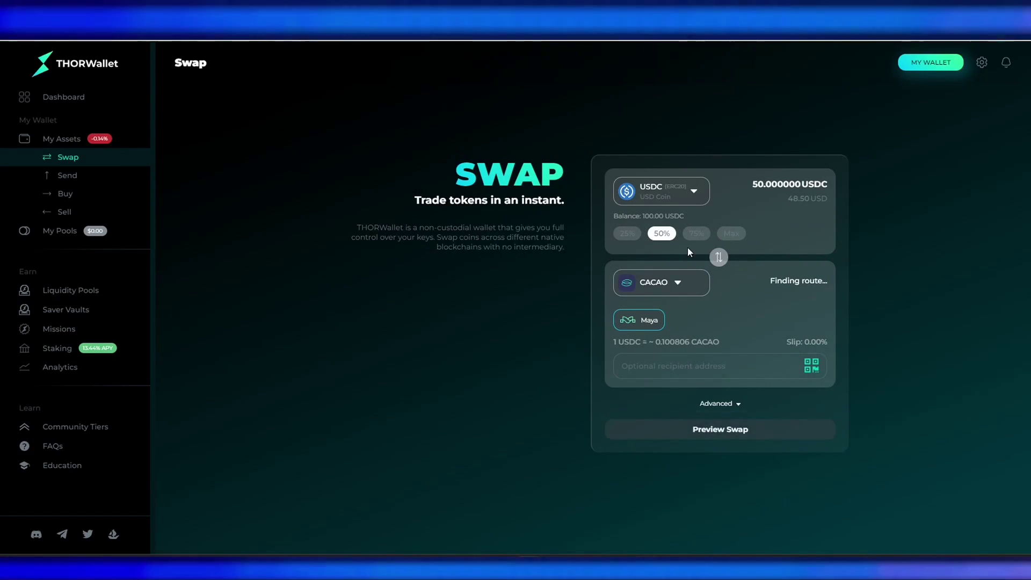
{"action": "left_click", "coordinate": [732, 233]}
{"action": "left_click", "coordinate": [700, 234]}
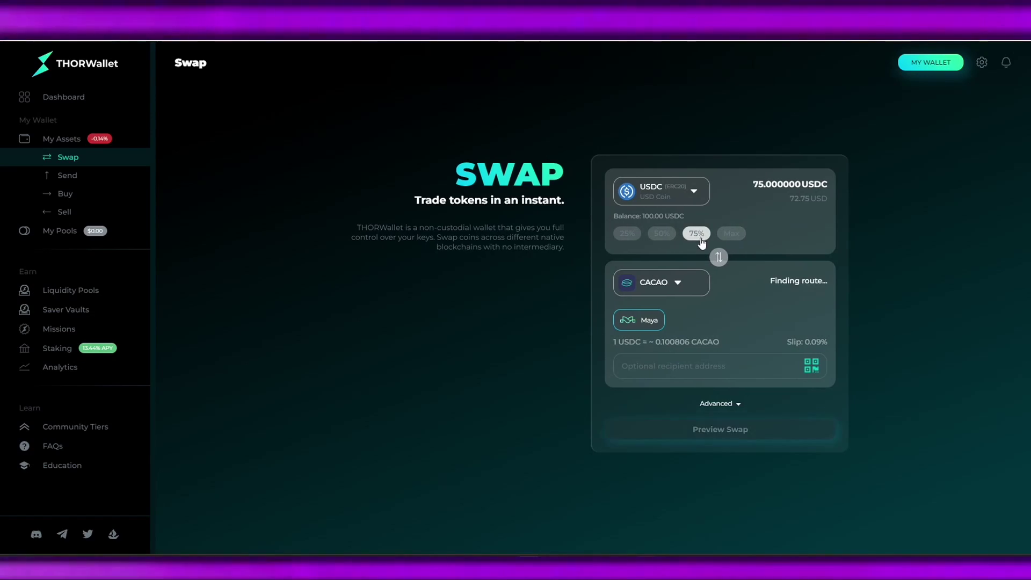
Step: Preview the swap and keep gas speed at Normal, estimated fee $2.26
{"action": "left_click", "coordinate": [741, 430]}
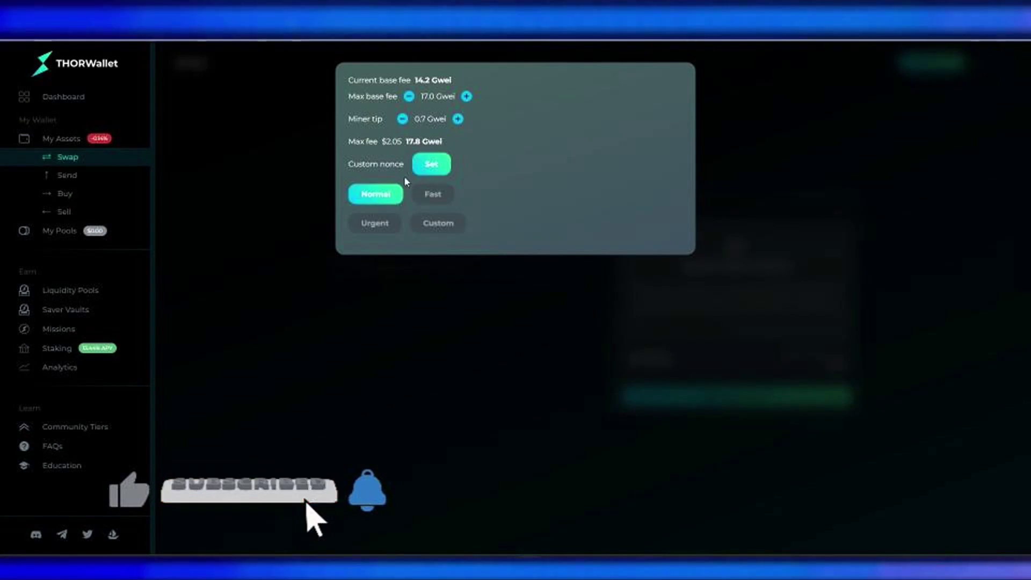
{"action": "left_click", "coordinate": [432, 194]}
{"action": "left_click", "coordinate": [375, 223]}
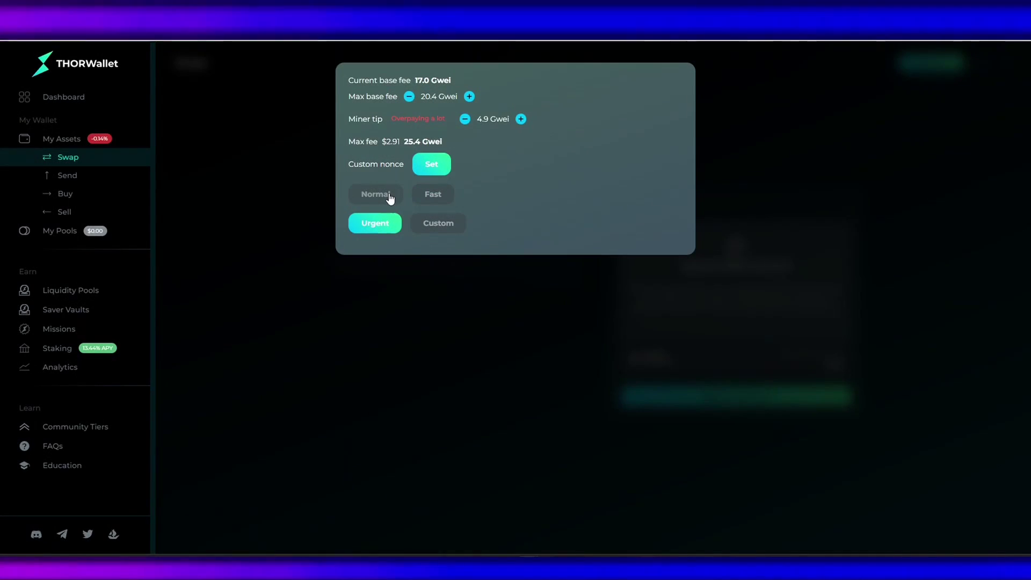
{"action": "left_click", "coordinate": [427, 225]}
{"action": "left_click", "coordinate": [385, 195]}
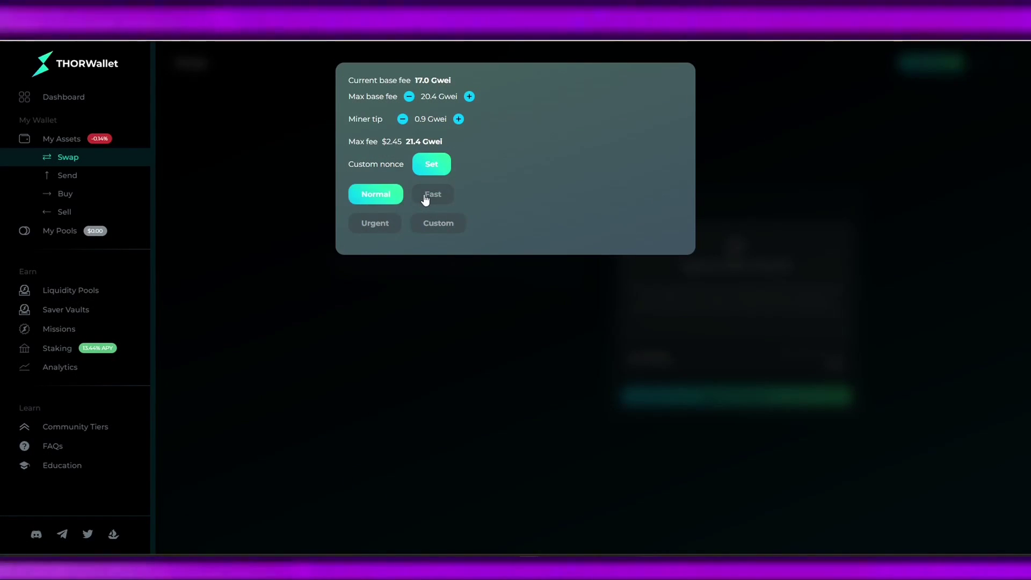
{"action": "left_click", "coordinate": [376, 223]}
{"action": "left_click", "coordinate": [376, 194]}
Step: Start the USDC contract approval and enter a 100 USDC spending cap in MetaMask
{"action": "left_click", "coordinate": [434, 298]}
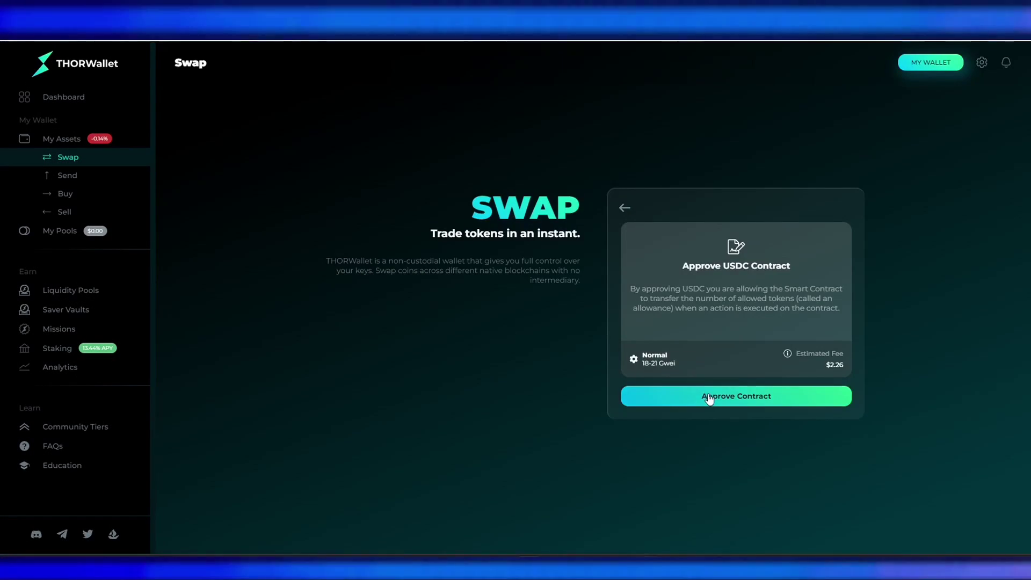
{"action": "left_click", "coordinate": [709, 398]}
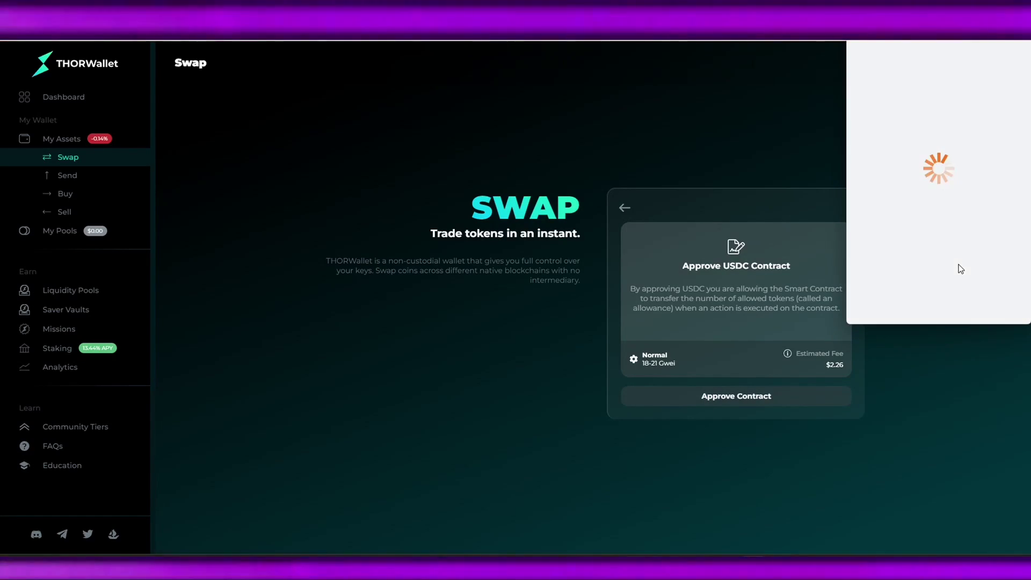
{"action": "left_click", "coordinate": [984, 215]}
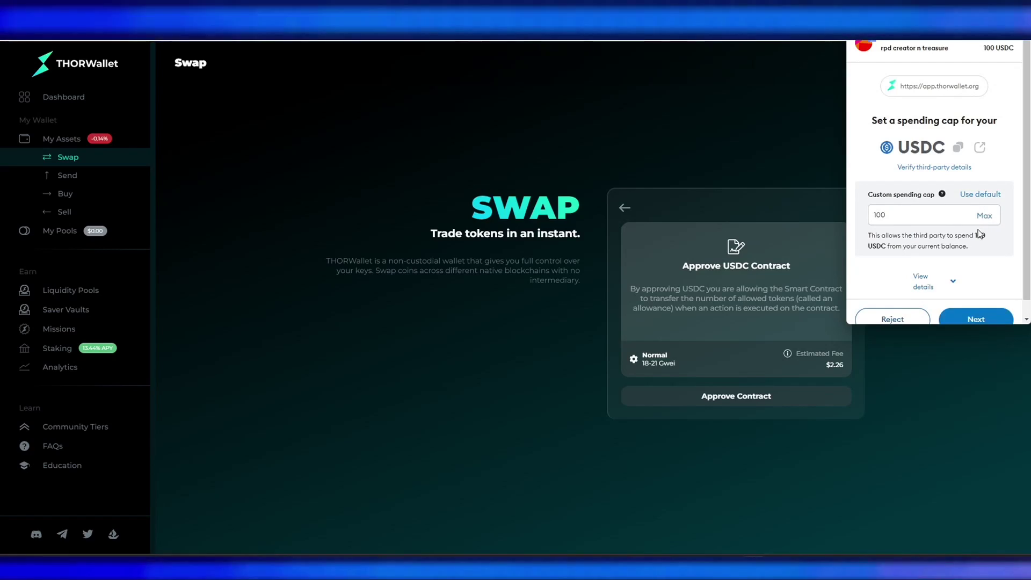
{"action": "left_click", "coordinate": [975, 317]}
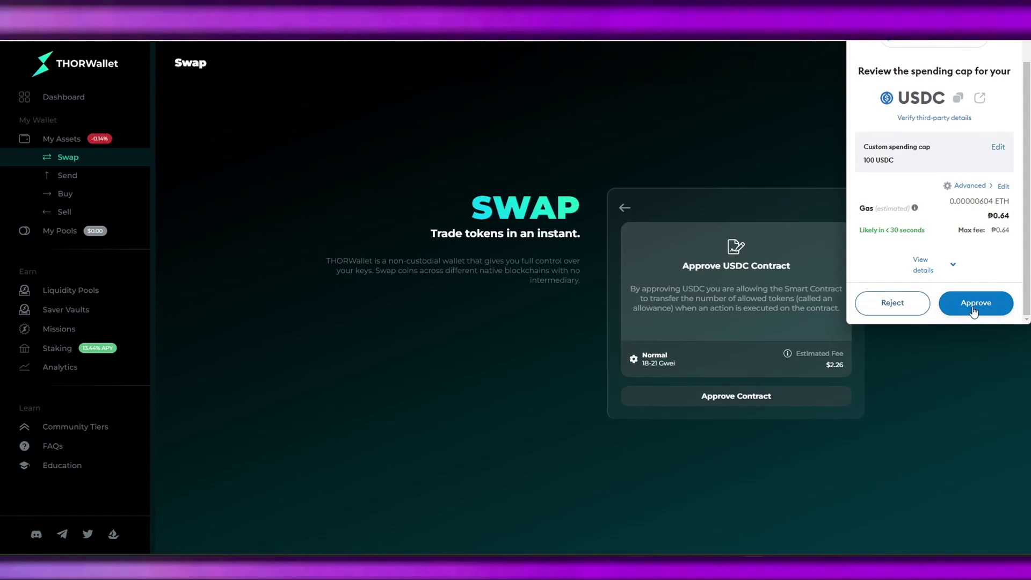
Step: Set a custom 16 GWEI max base fee and approve the 100 USDC spending cap
{"action": "left_click", "coordinate": [1004, 185]}
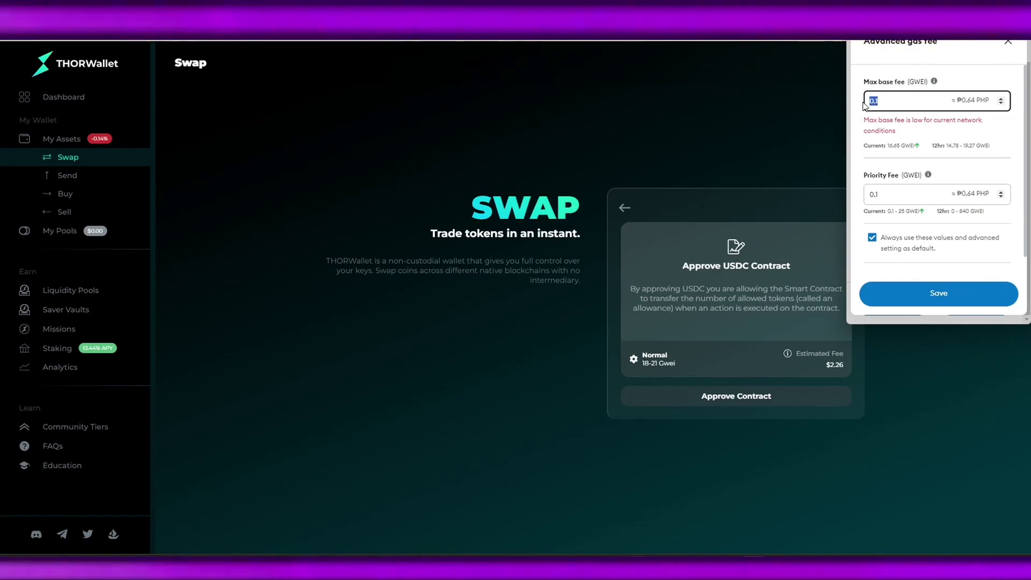
{"action": "type", "text": "16"}
{"action": "double_click", "coordinate": [861, 196]}
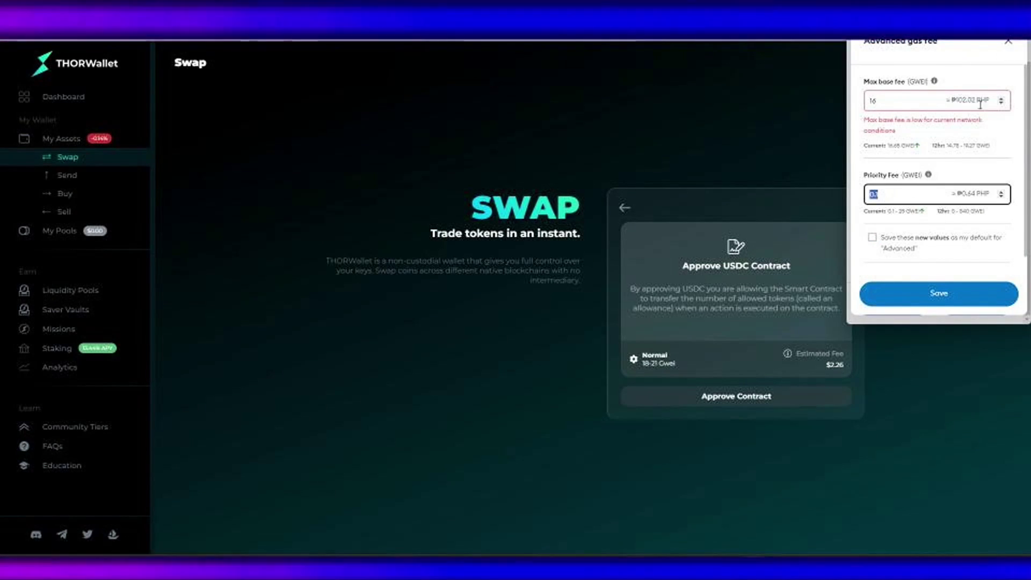
{"action": "left_click", "coordinate": [978, 295]}
{"action": "left_click", "coordinate": [978, 301]}
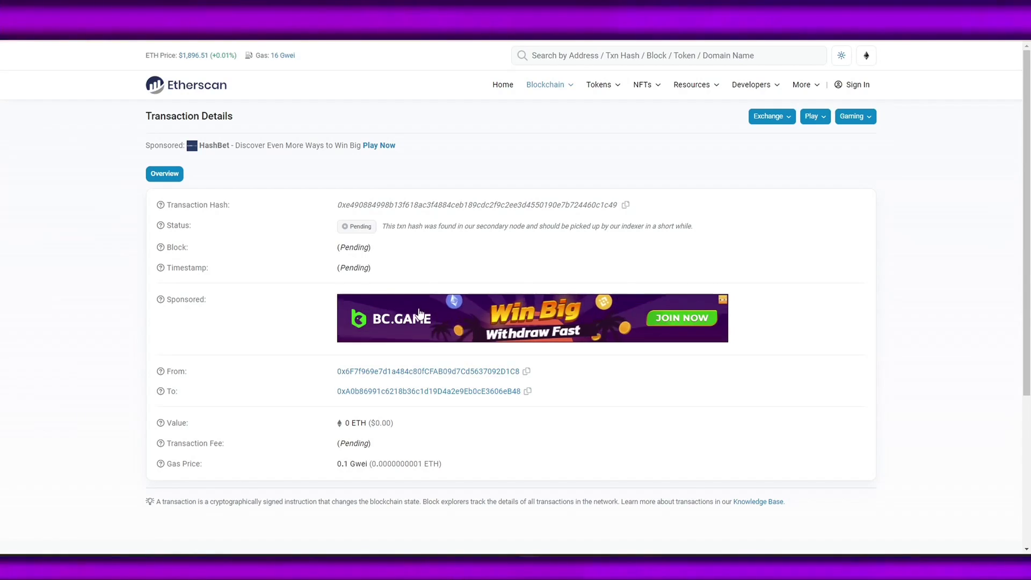
Step: Scroll the Etherscan details to check the approval's Pending status and 0.1 Gwei gas price
{"action": "scroll", "coordinate": [421, 314], "scroll_direction": "down", "scroll_amount": 2}
{"action": "scroll", "coordinate": [422, 317], "scroll_direction": "up", "scroll_amount": 2}
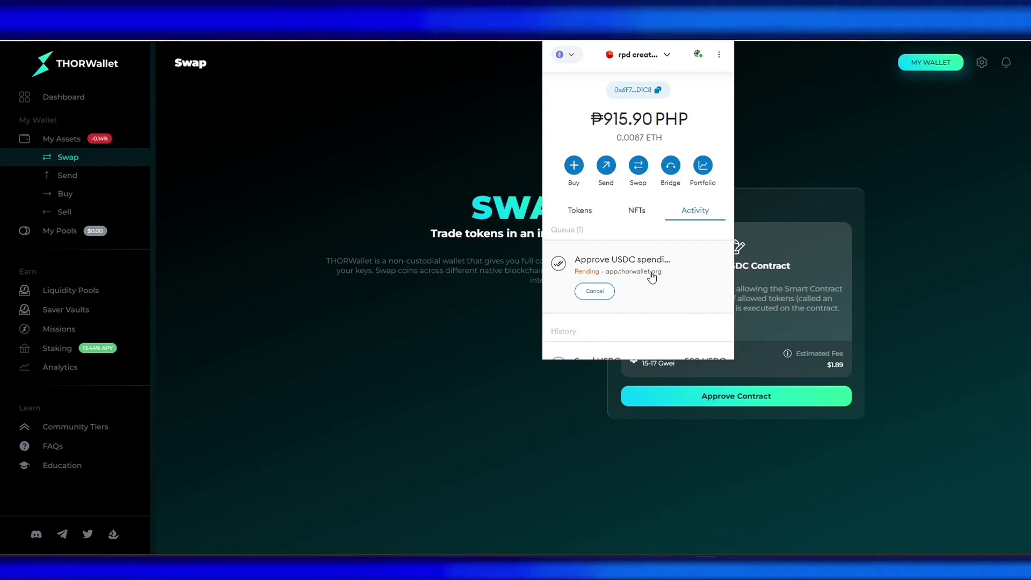
Step: Open the pending approval's details in MetaMask and expand its activity log
{"action": "left_click", "coordinate": [651, 277]}
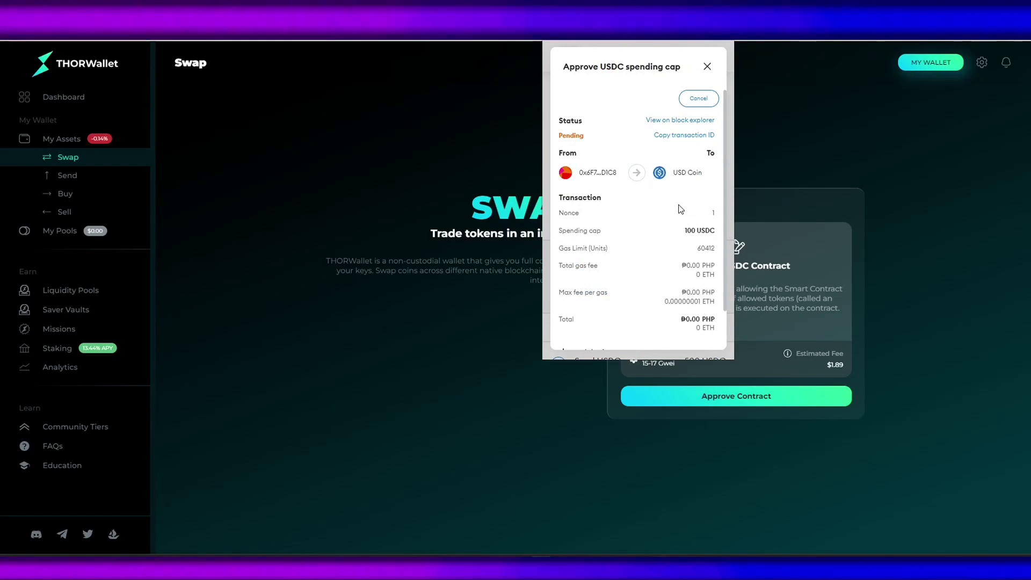
{"action": "scroll", "coordinate": [679, 135], "scroll_direction": "down", "scroll_amount": 2}
{"action": "scroll", "coordinate": [671, 290], "scroll_direction": "up", "scroll_amount": 2}
{"action": "scroll", "coordinate": [623, 304], "scroll_direction": "down", "scroll_amount": 1}
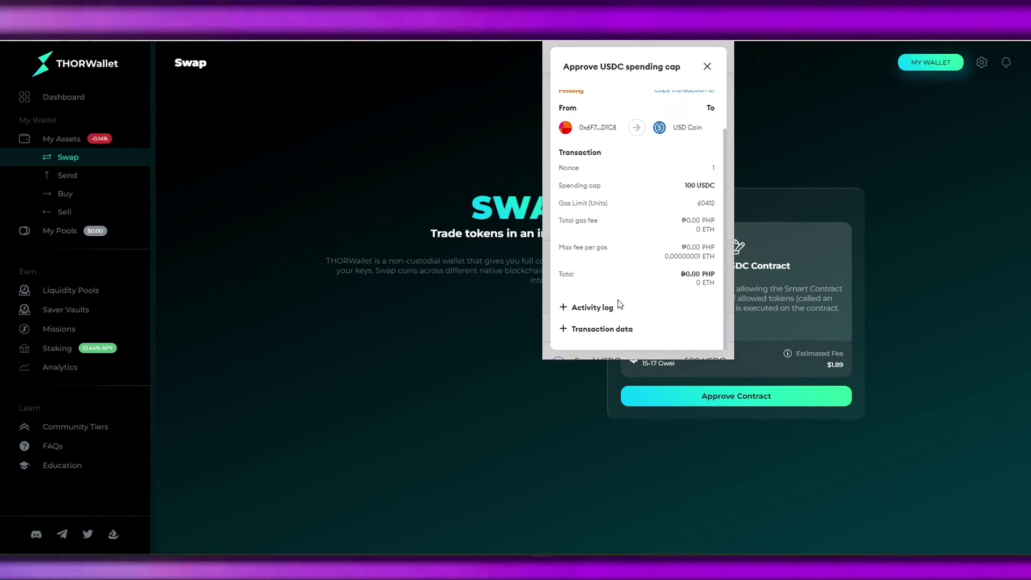
{"action": "left_click", "coordinate": [617, 306]}
{"action": "scroll", "coordinate": [617, 301], "scroll_direction": "down", "scroll_amount": 1}
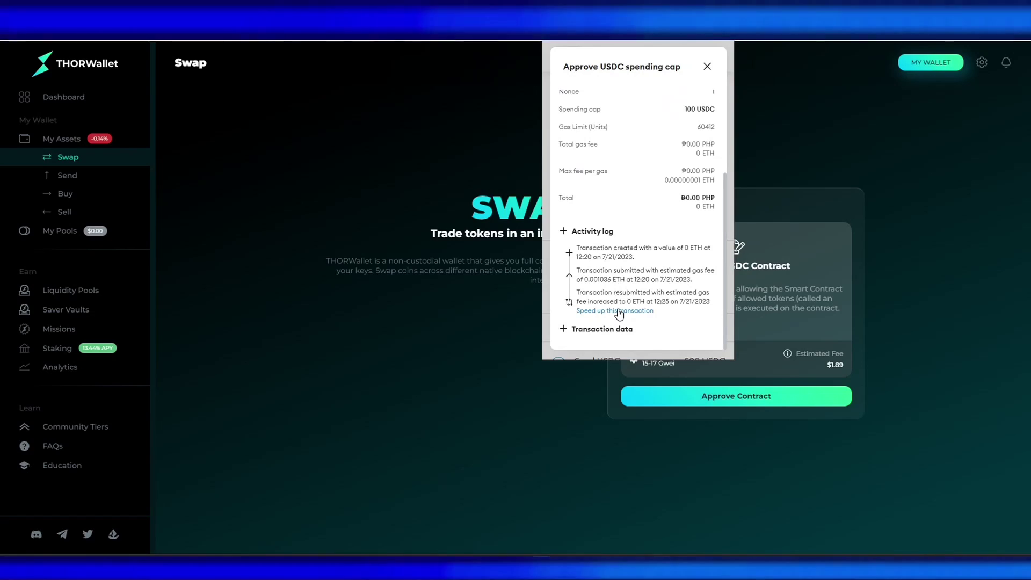
Step: Speed up the approval with a 20 GWEI max base fee and priority fee 8
{"action": "left_click", "coordinate": [621, 311]}
{"action": "left_click", "coordinate": [700, 186]}
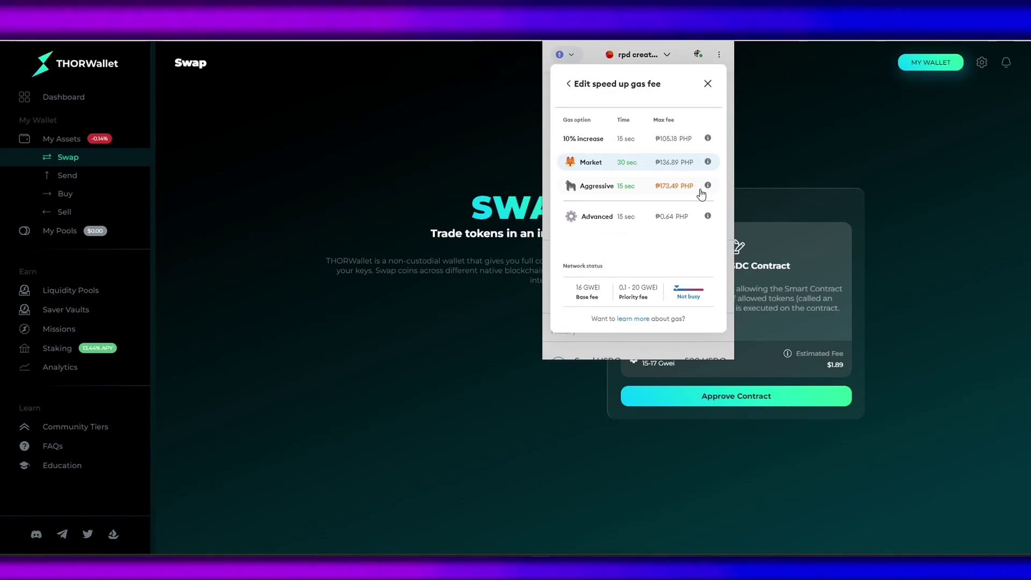
{"action": "left_click", "coordinate": [622, 216]}
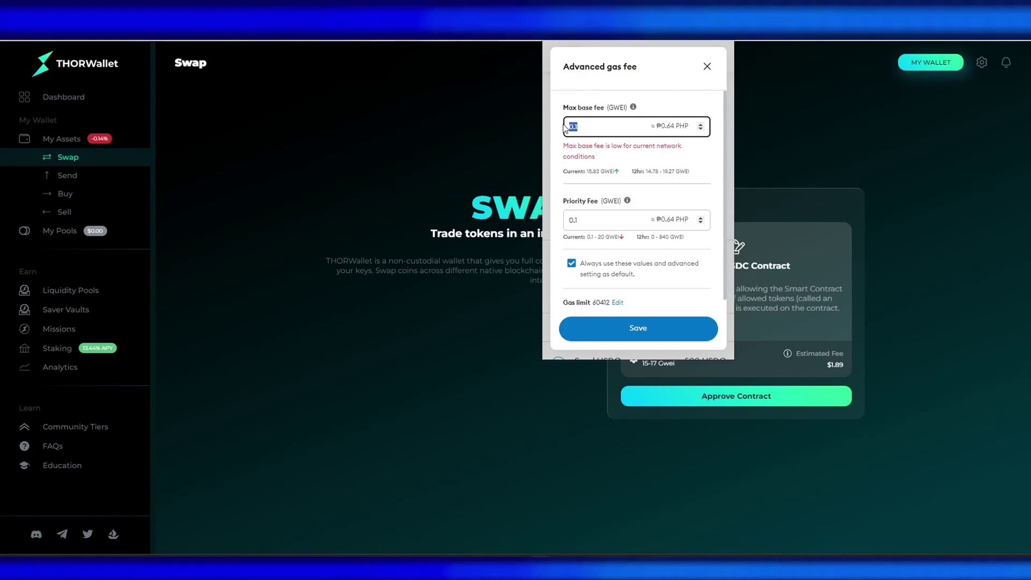
{"action": "type", "text": "20"}
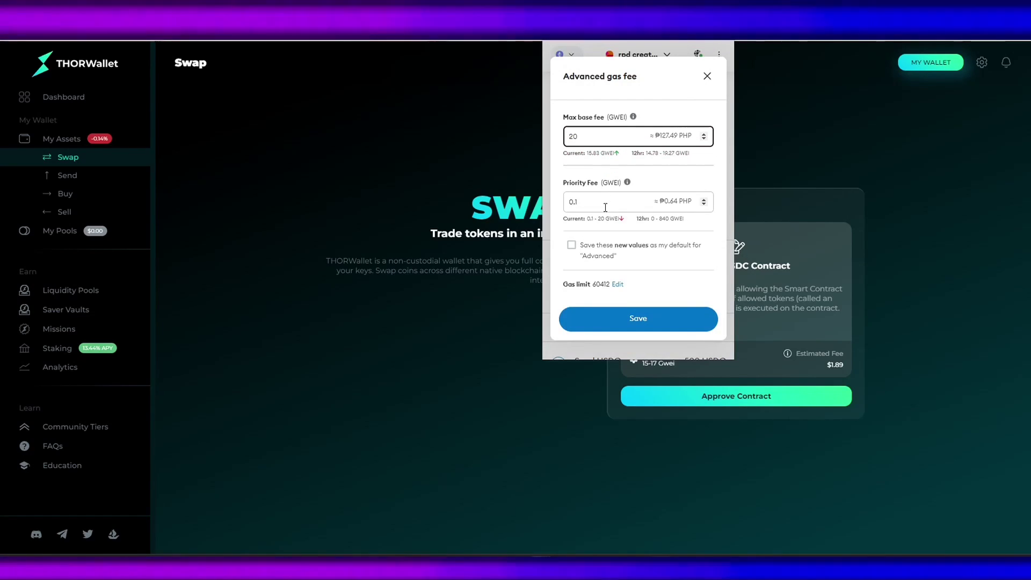
{"action": "left_click_drag", "start_coordinate": [606, 208], "coordinate": [559, 206]}
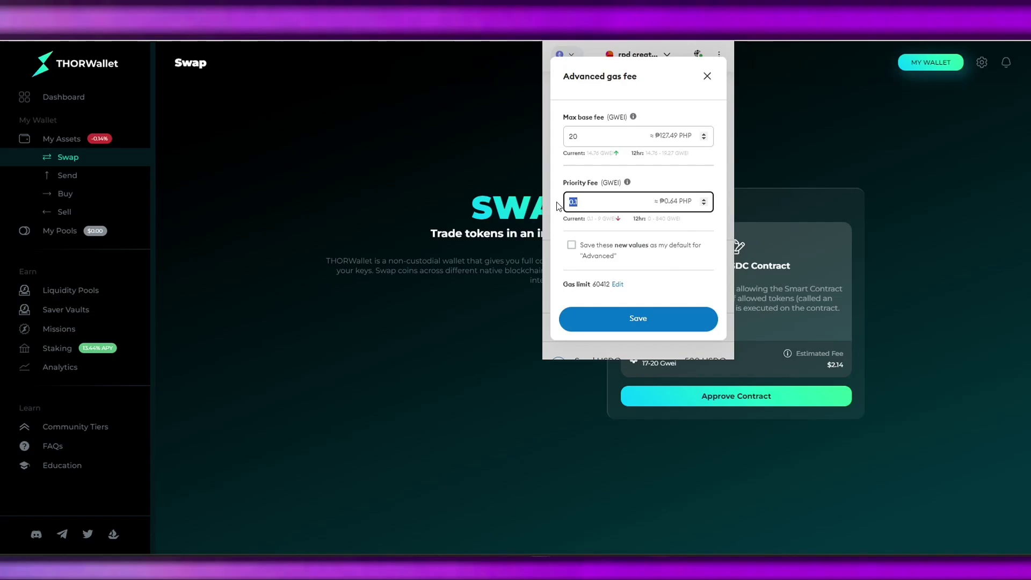
{"action": "type", "text": "8"}
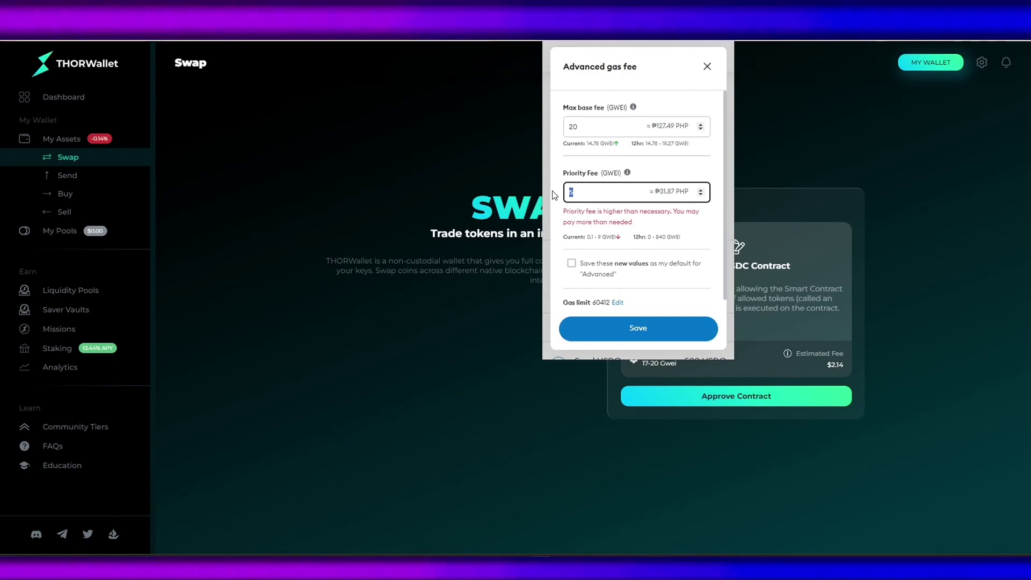
{"action": "left_click", "coordinate": [617, 326]}
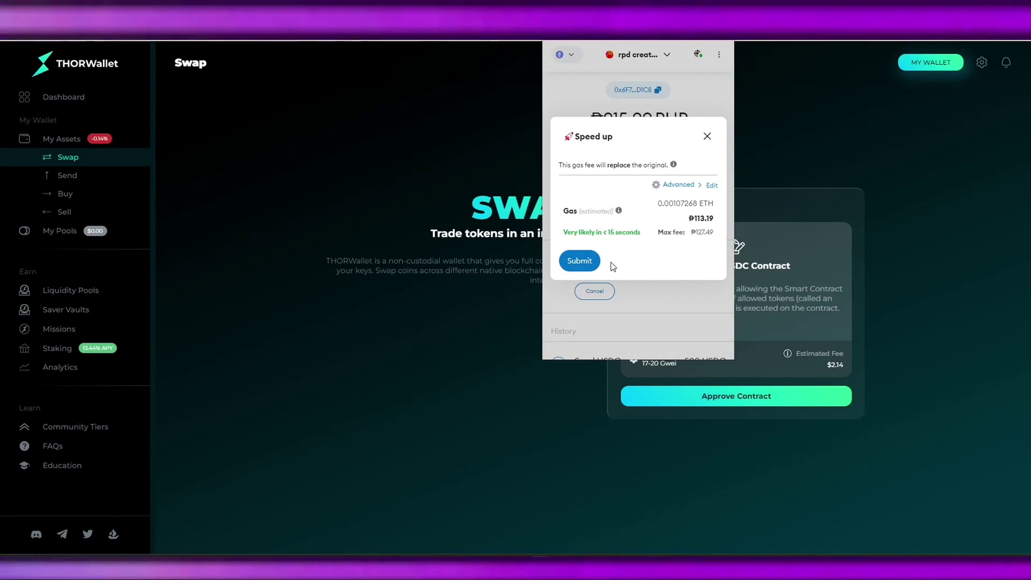
{"action": "left_click", "coordinate": [590, 261]}
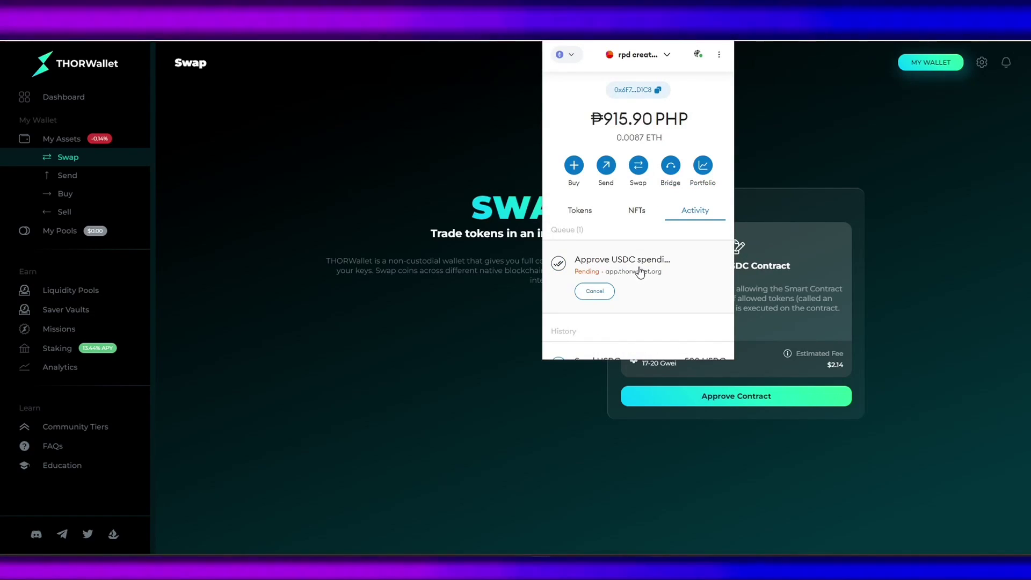
Step: Speed up the approval again with a 20 GWEI max base fee and priority fee 10
{"action": "left_click", "coordinate": [640, 272]}
{"action": "left_click", "coordinate": [595, 307]}
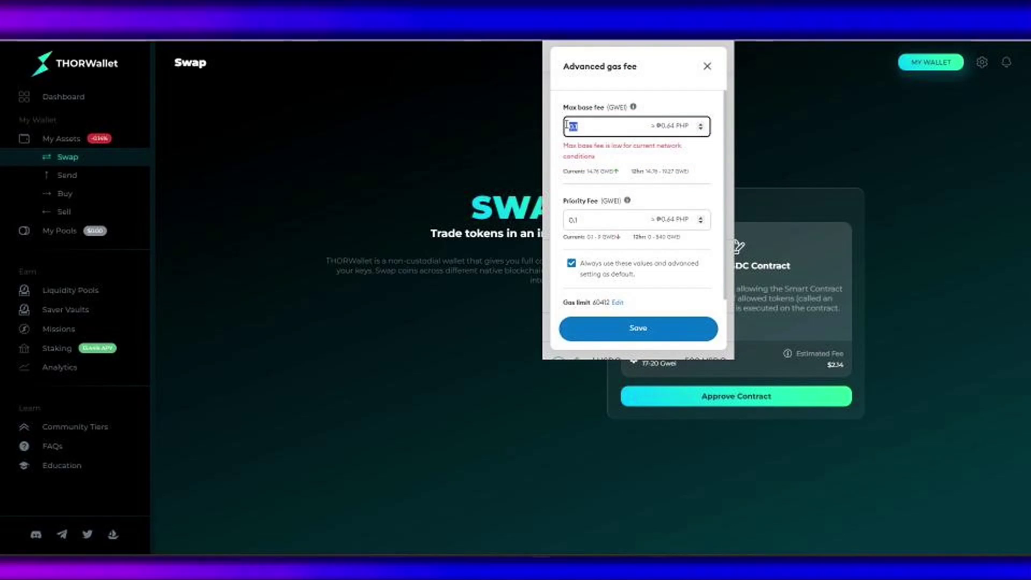
{"action": "type", "text": "20"}
{"action": "double_click", "coordinate": [570, 219]}
{"action": "type", "text": "10"}
{"action": "left_click", "coordinate": [662, 327]}
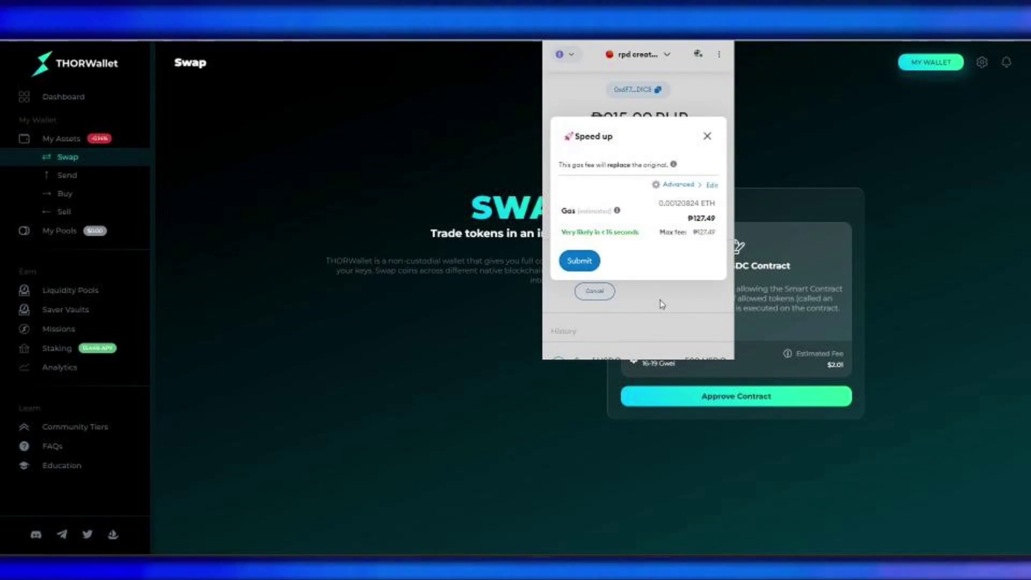
{"action": "key", "text": "Return"}
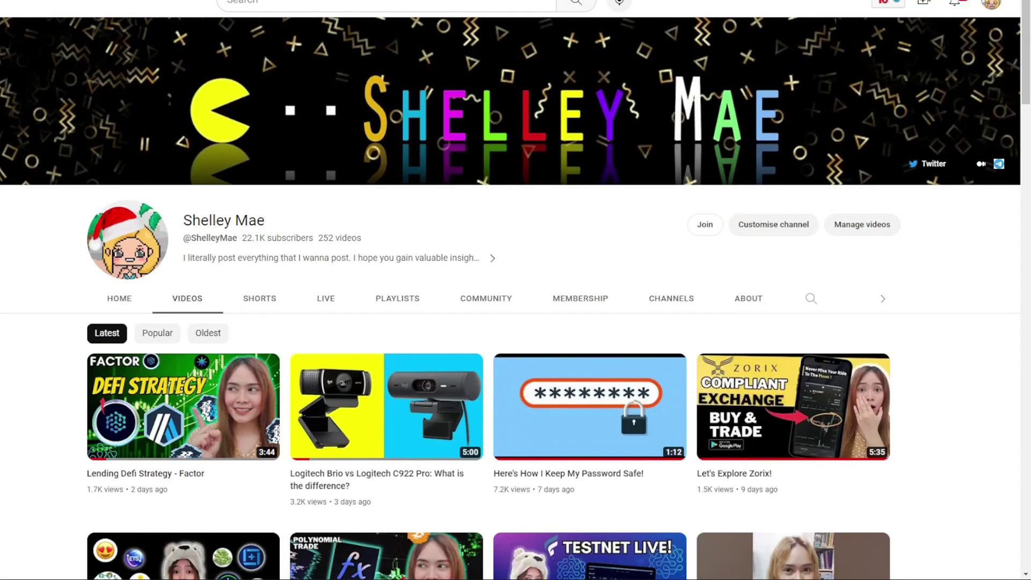
Step: Scroll down the channel's Videos tab past the Maya Protocol introduction video
{"action": "scroll", "coordinate": [516, 323], "scroll_direction": "down", "scroll_amount": 1}
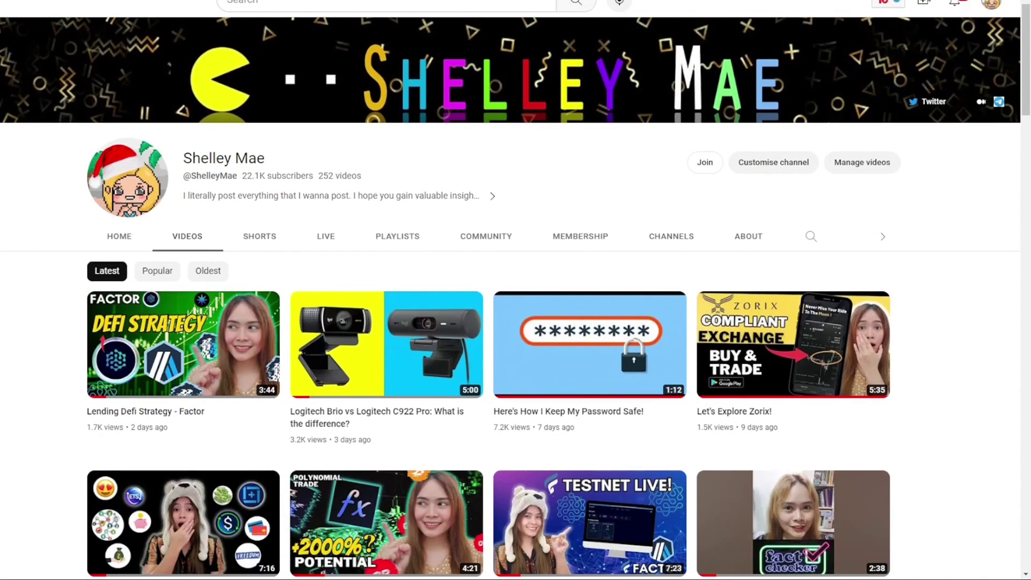
{"action": "scroll", "coordinate": [516, 322], "scroll_direction": "down", "scroll_amount": 3}
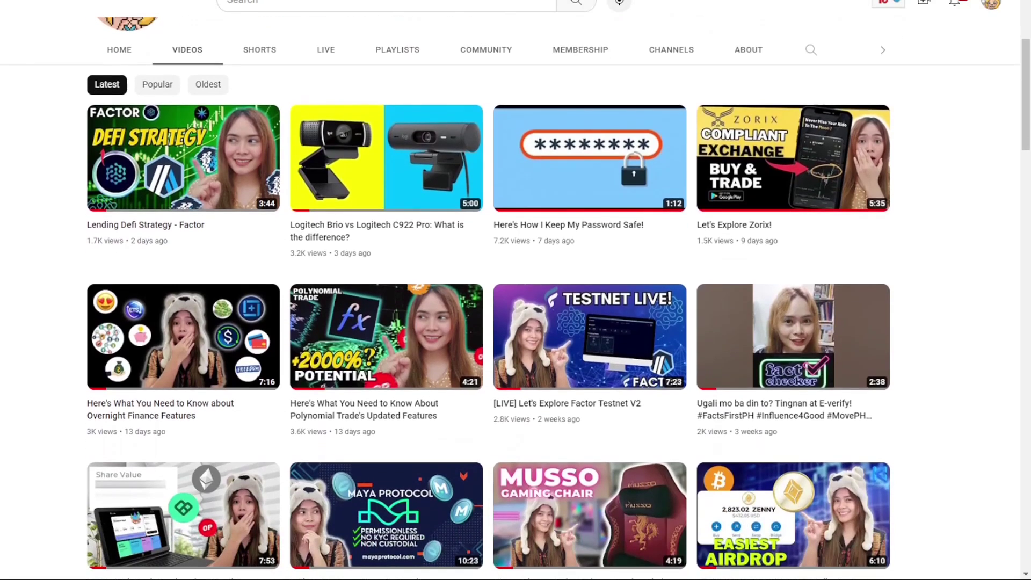
{"action": "scroll", "coordinate": [516, 322], "scroll_direction": "down", "scroll_amount": 1}
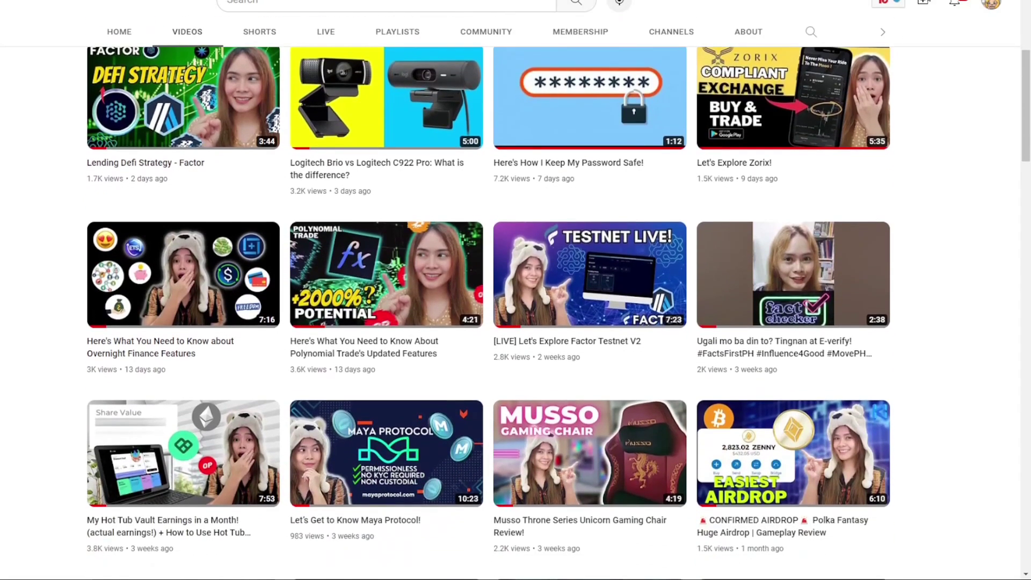
{"action": "scroll", "coordinate": [516, 322], "scroll_direction": "down", "scroll_amount": 1}
{"action": "scroll", "coordinate": [515, 322], "scroll_direction": "down", "scroll_amount": 2}
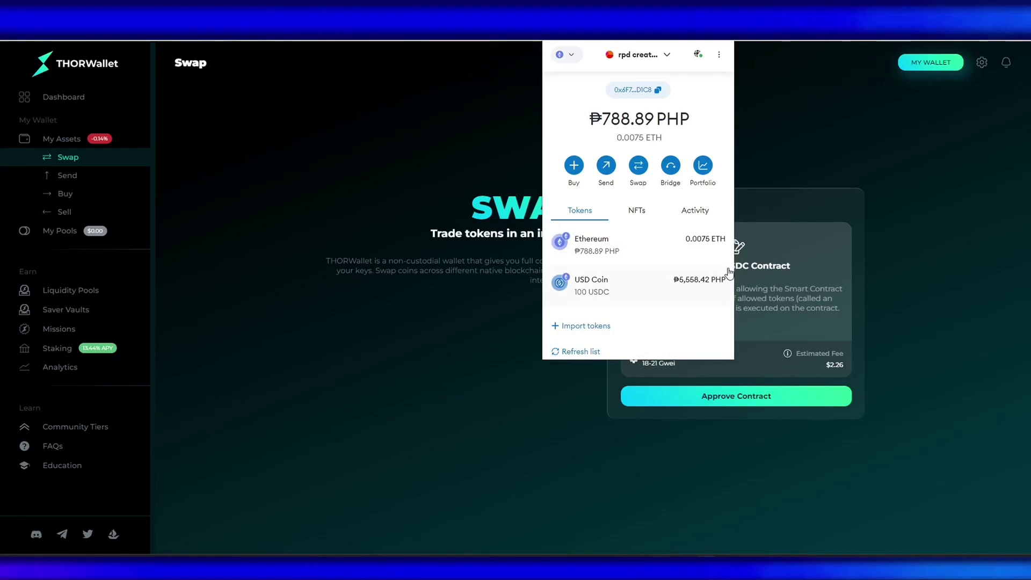
Step: Check the confirmed approval's gas fee and 100 USDC balance, then preview the 50 USDC swap
{"action": "left_click", "coordinate": [689, 211]}
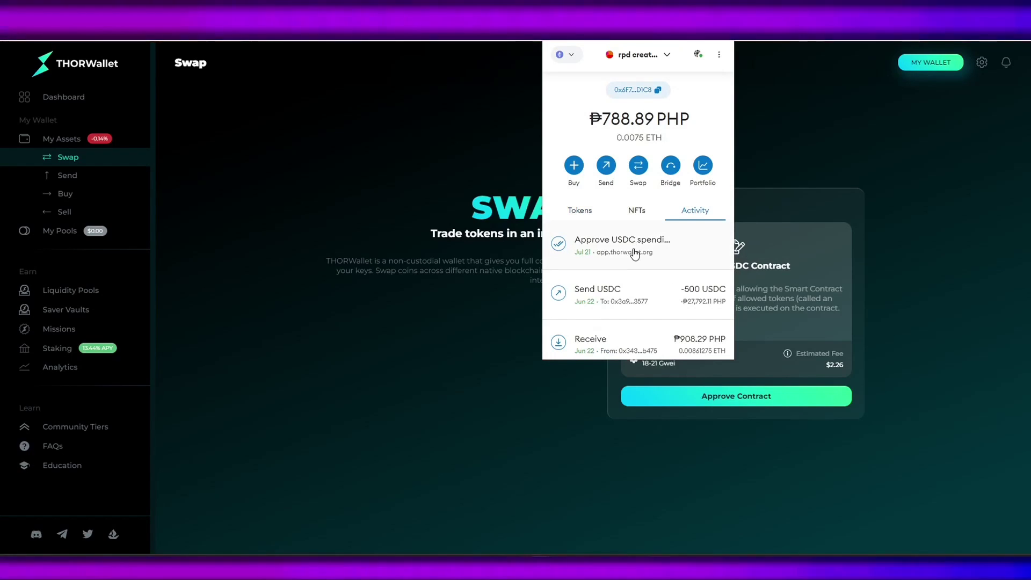
{"action": "left_click", "coordinate": [635, 254]}
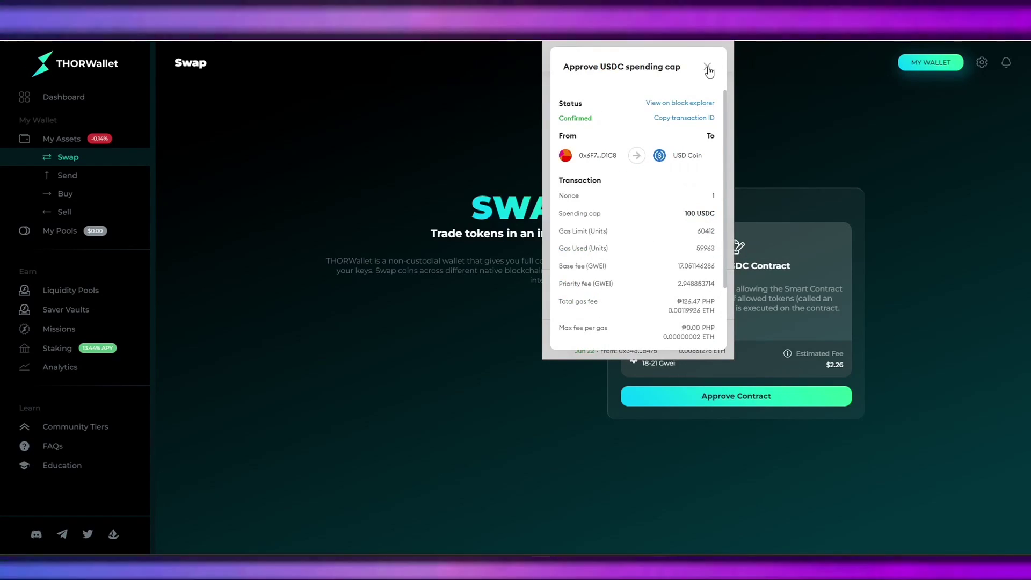
{"action": "scroll", "coordinate": [662, 283], "scroll_direction": "down", "scroll_amount": 3}
{"action": "left_click_drag", "start_coordinate": [675, 259], "coordinate": [714, 275]}
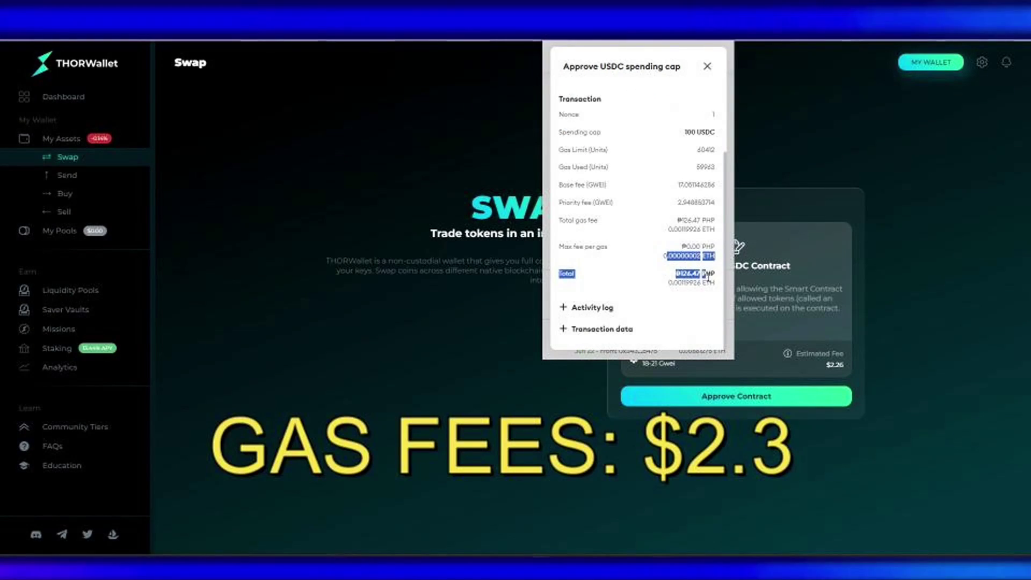
{"action": "left_click", "coordinate": [707, 66]}
{"action": "left_click", "coordinate": [581, 211]}
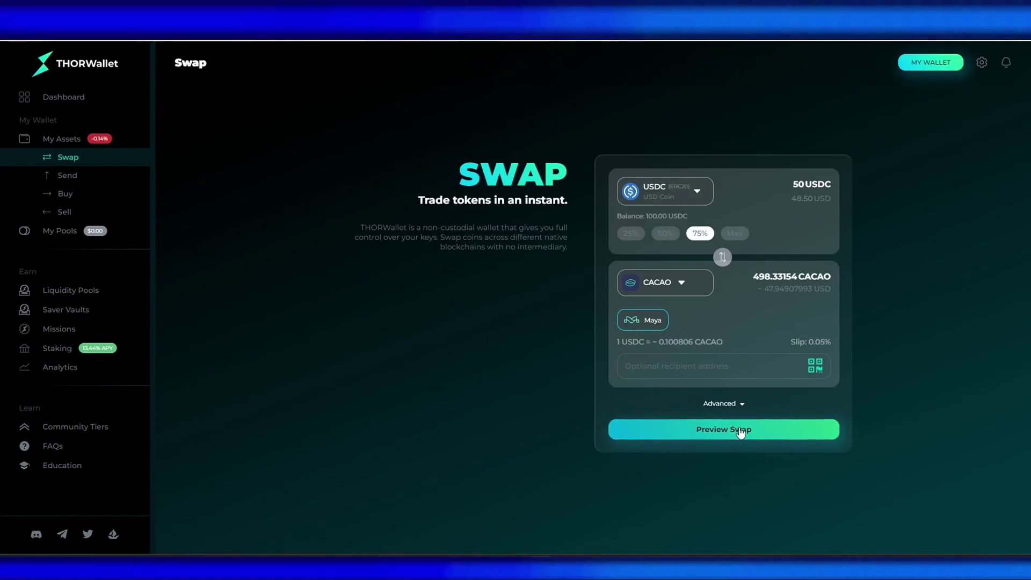
{"action": "left_click", "coordinate": [740, 430]}
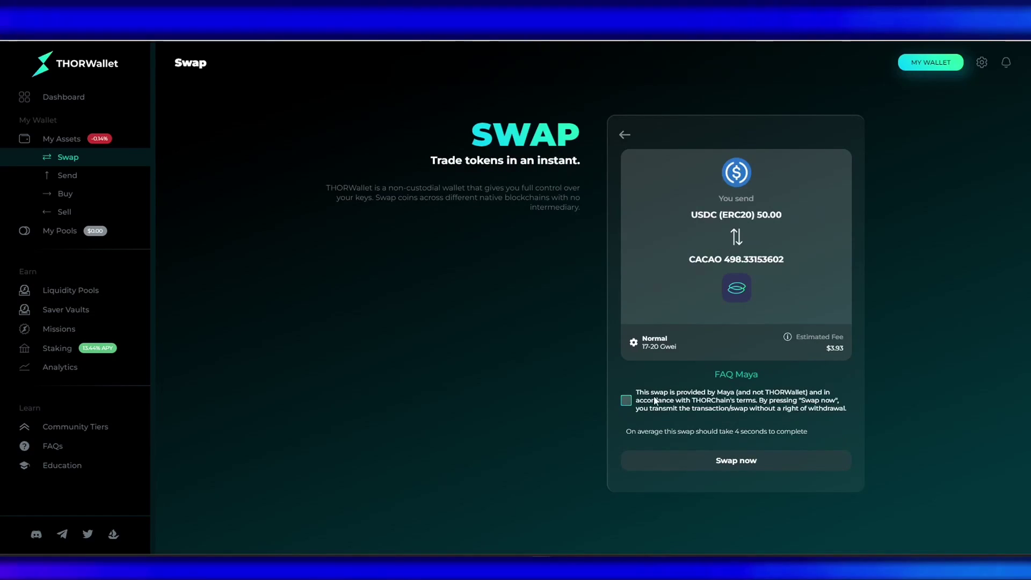
Step: Accept the Maya terms and submit the 50 USDC to 498.33153602 CACAO swap
{"action": "left_click", "coordinate": [626, 401]}
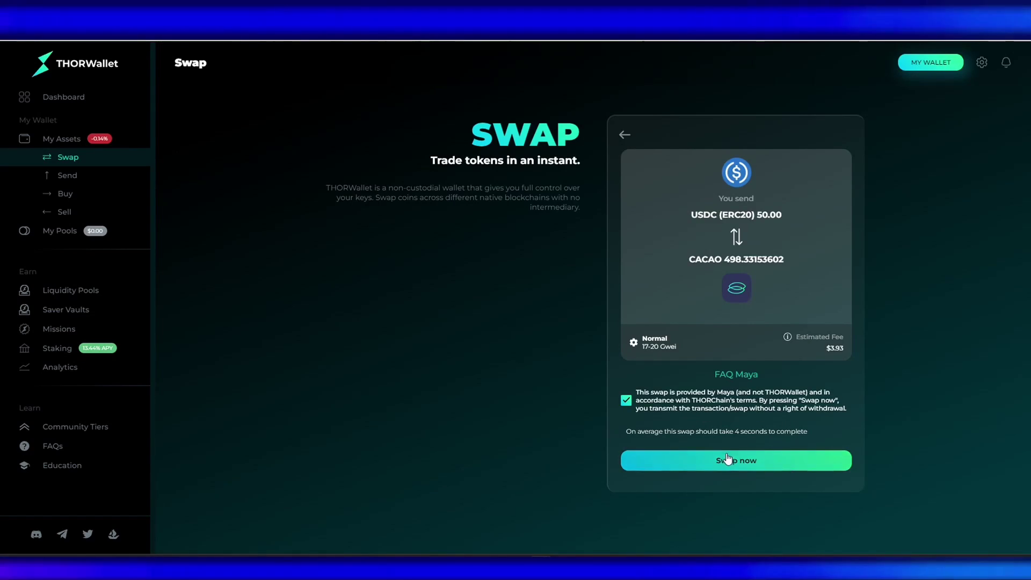
{"action": "left_click", "coordinate": [750, 465]}
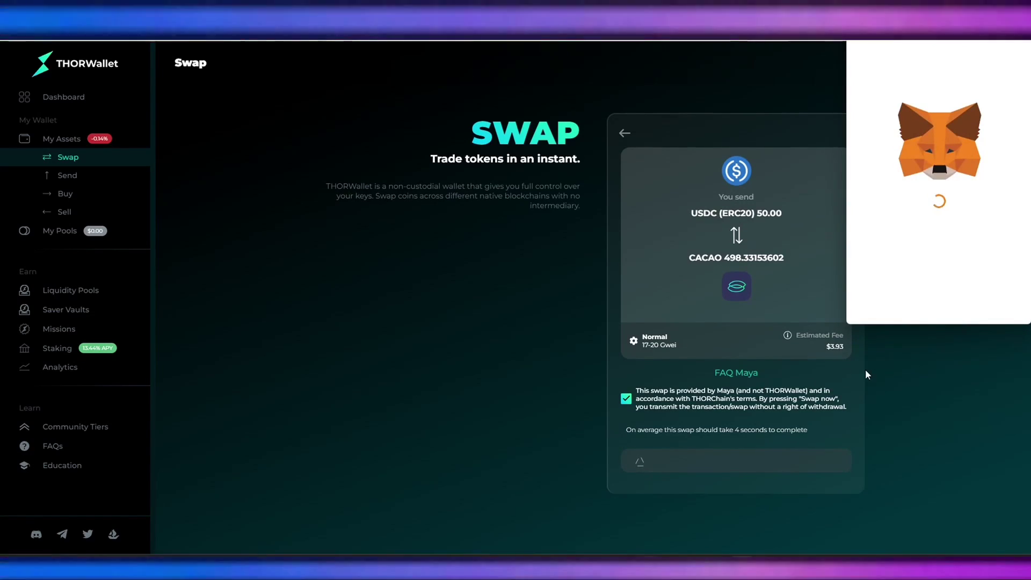
Step: Confirm the swap in MetaMask with a 17 GWEI max base fee and 5 GWEI priority fee
{"action": "scroll", "coordinate": [945, 279], "scroll_direction": "down", "scroll_amount": 1}
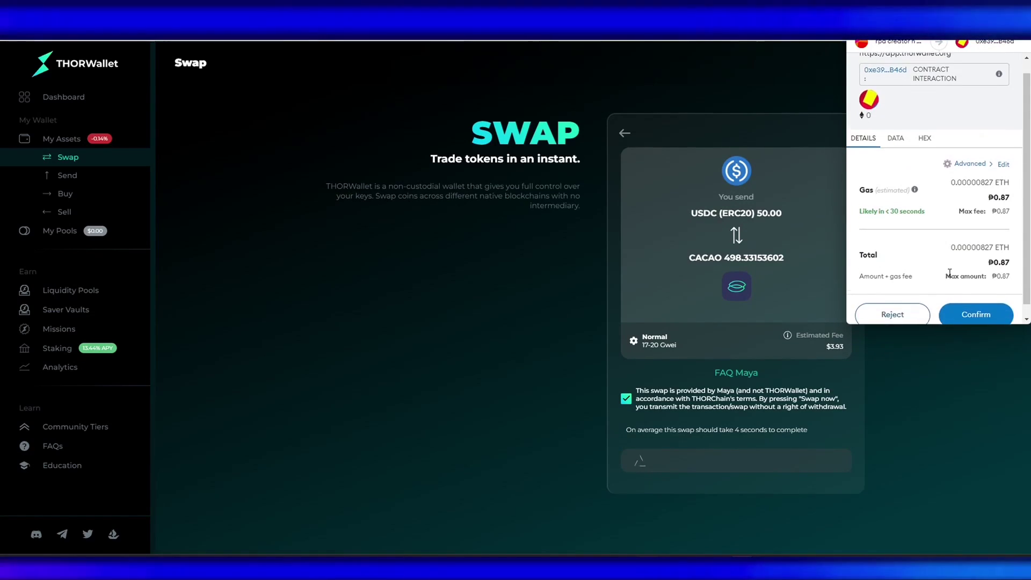
{"action": "left_click", "coordinate": [1002, 154]}
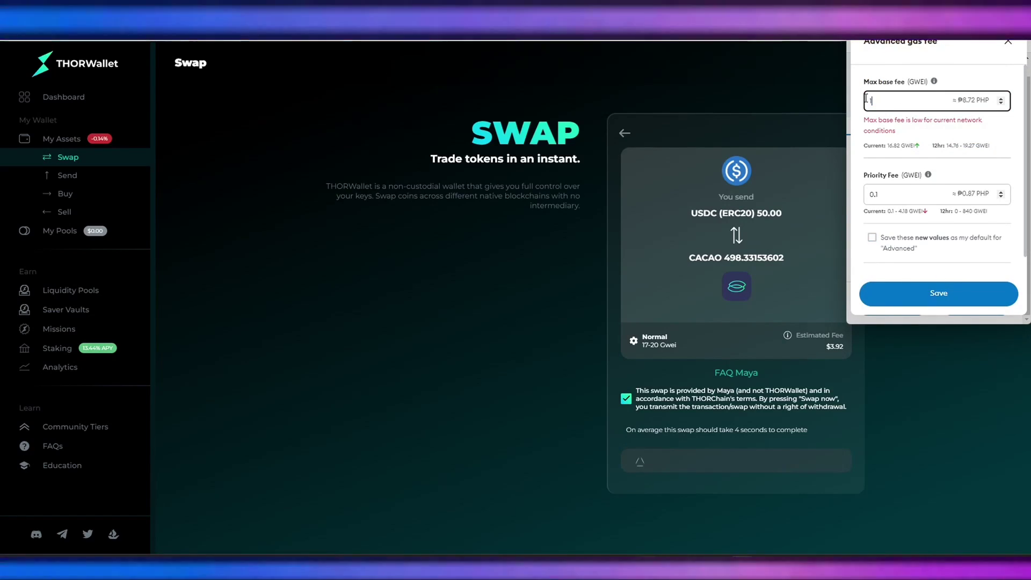
{"action": "type", "text": "7"}
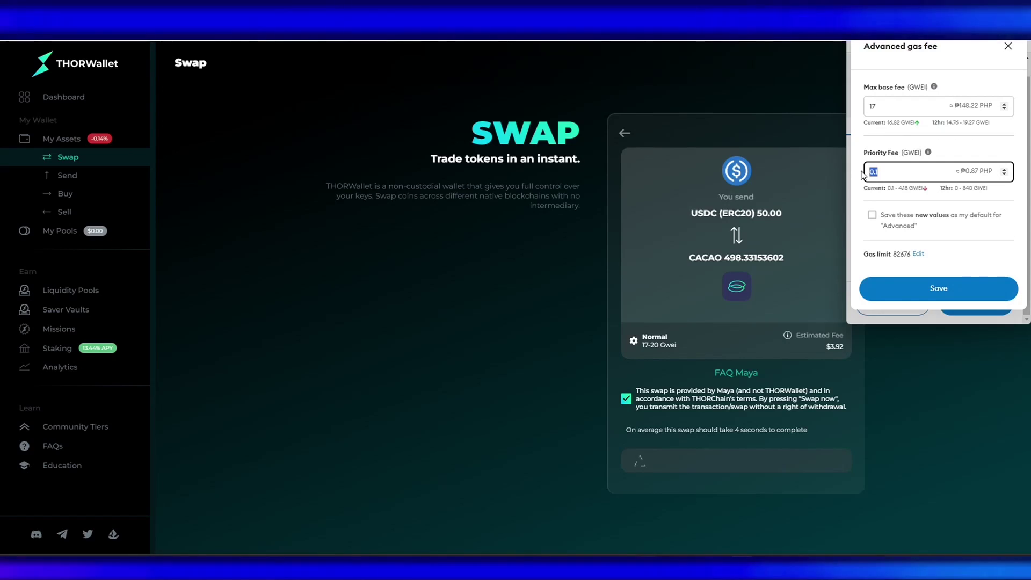
{"action": "type", "text": "5"}
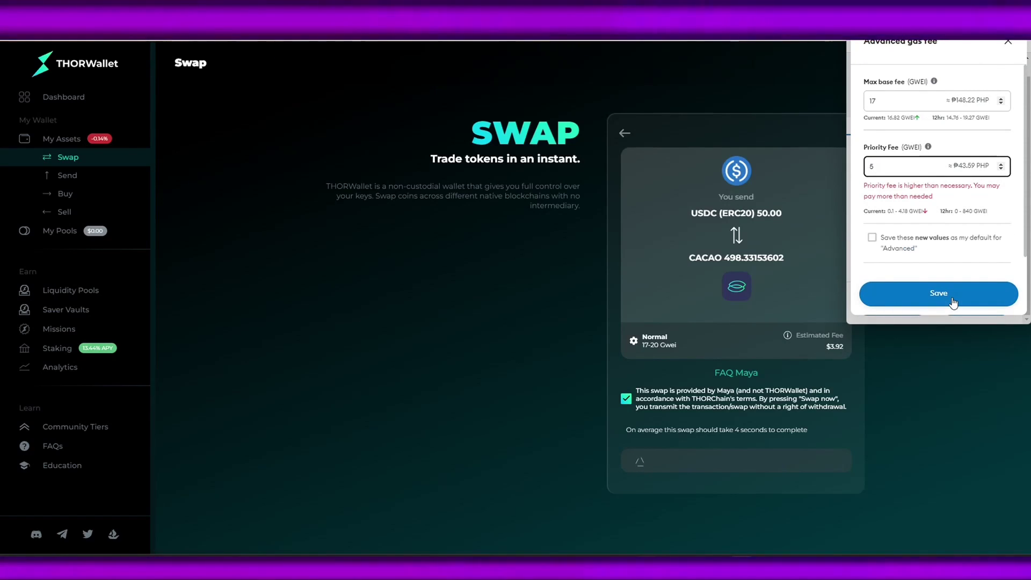
{"action": "left_click", "coordinate": [952, 301]}
{"action": "left_click", "coordinate": [980, 298]}
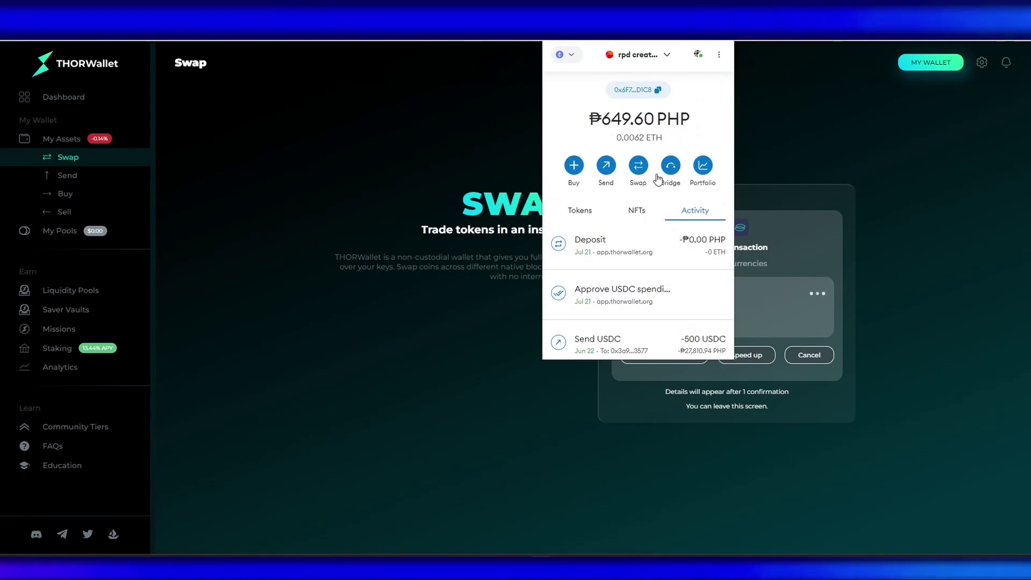
{"action": "left_click", "coordinate": [648, 255]}
{"action": "scroll", "coordinate": [639, 215], "scroll_direction": "down", "scroll_amount": 2}
{"action": "left_click_drag", "start_coordinate": [679, 273], "coordinate": [704, 274]}
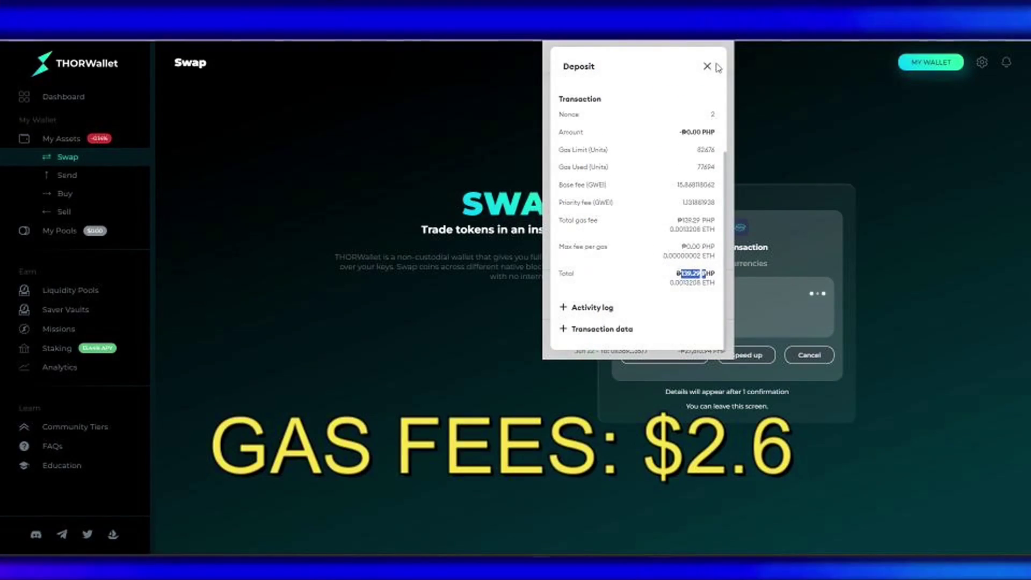
{"action": "left_click", "coordinate": [707, 66]}
{"action": "left_click", "coordinate": [573, 206]}
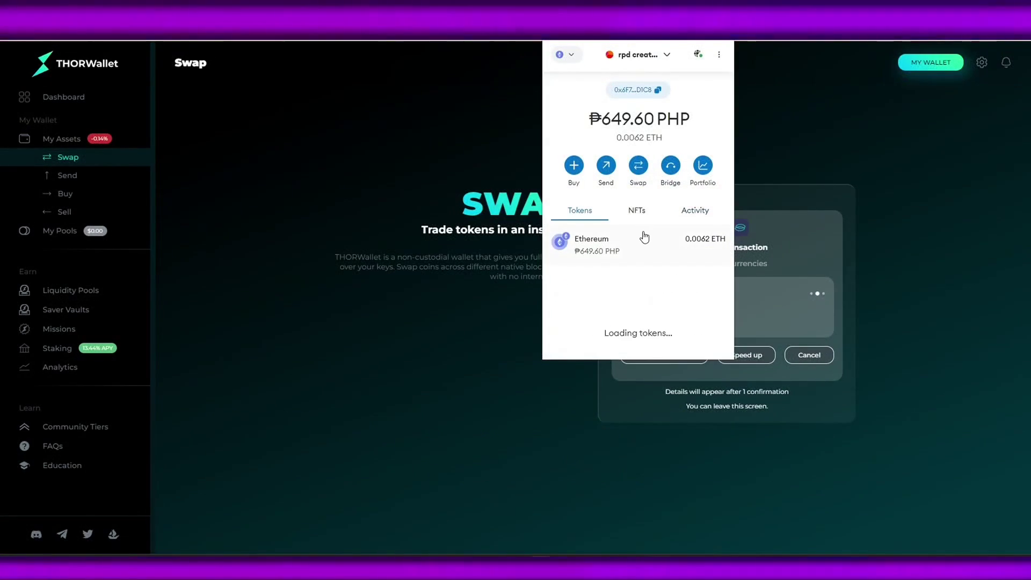
{"action": "scroll", "coordinate": [643, 242], "scroll_direction": "down", "scroll_amount": 1}
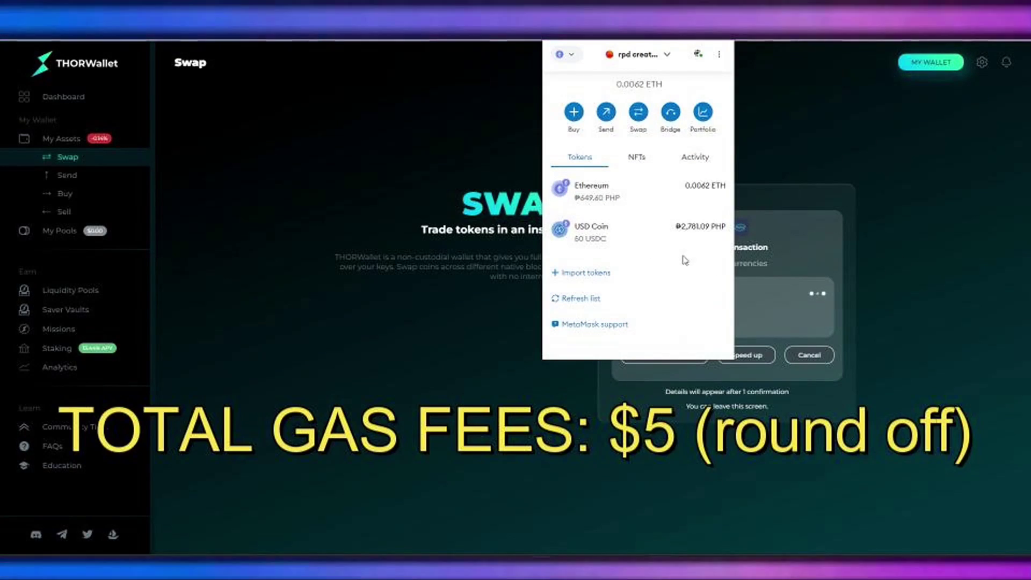
{"action": "left_click", "coordinate": [550, 302]}
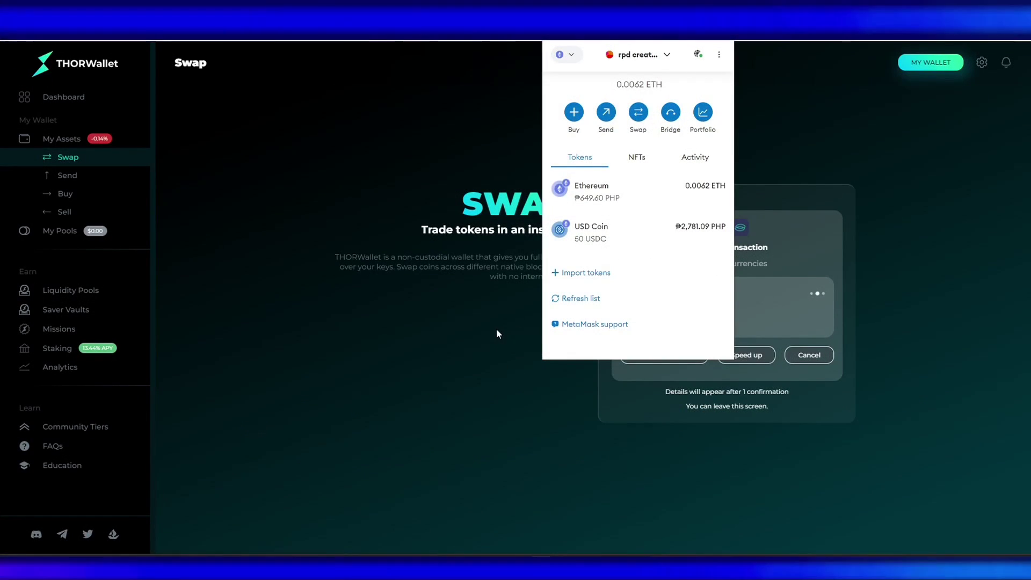
{"action": "left_click", "coordinate": [496, 329]}
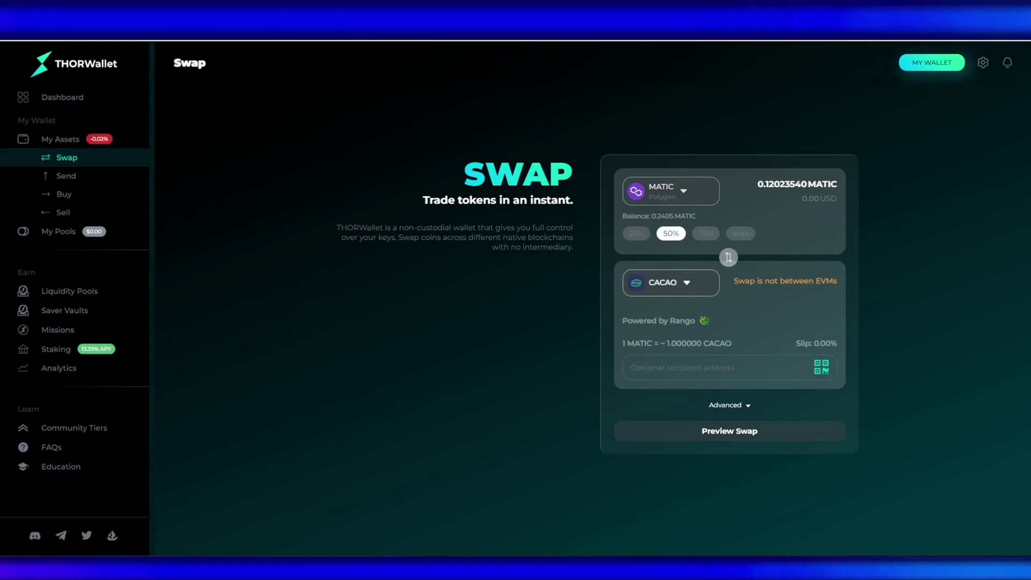
Step: Switch the swap source to USDT (MATIC ERC20) and set the amount to 75%
{"action": "left_click", "coordinate": [671, 191]}
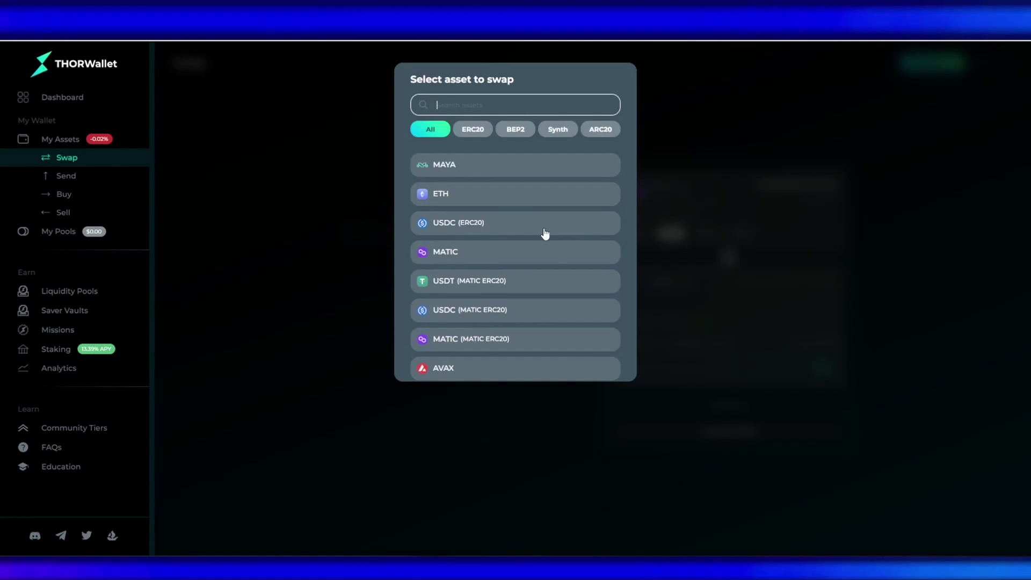
{"action": "left_click", "coordinate": [497, 290]}
{"action": "left_click", "coordinate": [677, 233]}
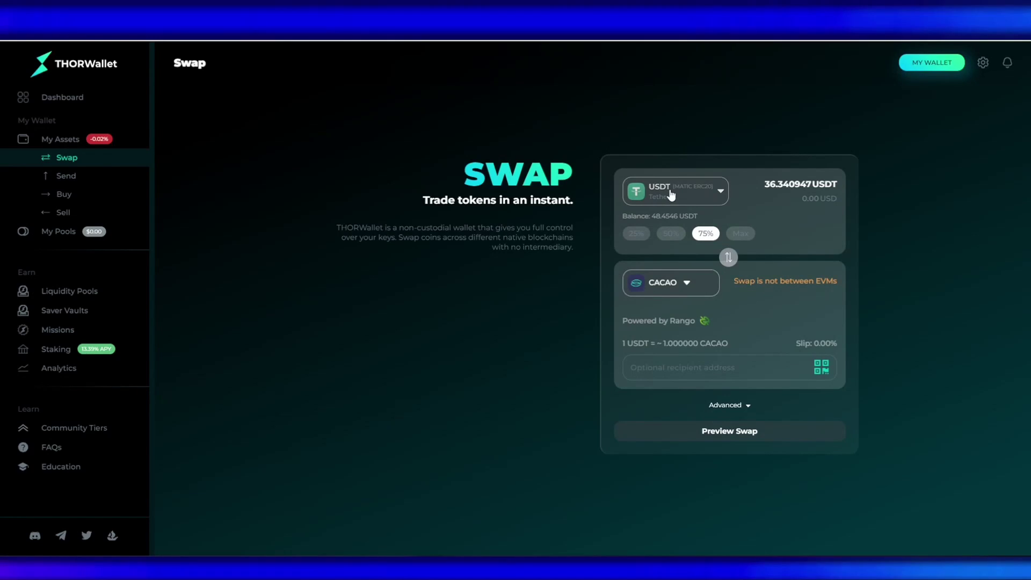
Step: Switch the swap source to USDC (ERC20) and set the amount to 50% of the balance
{"action": "left_click", "coordinate": [669, 192]}
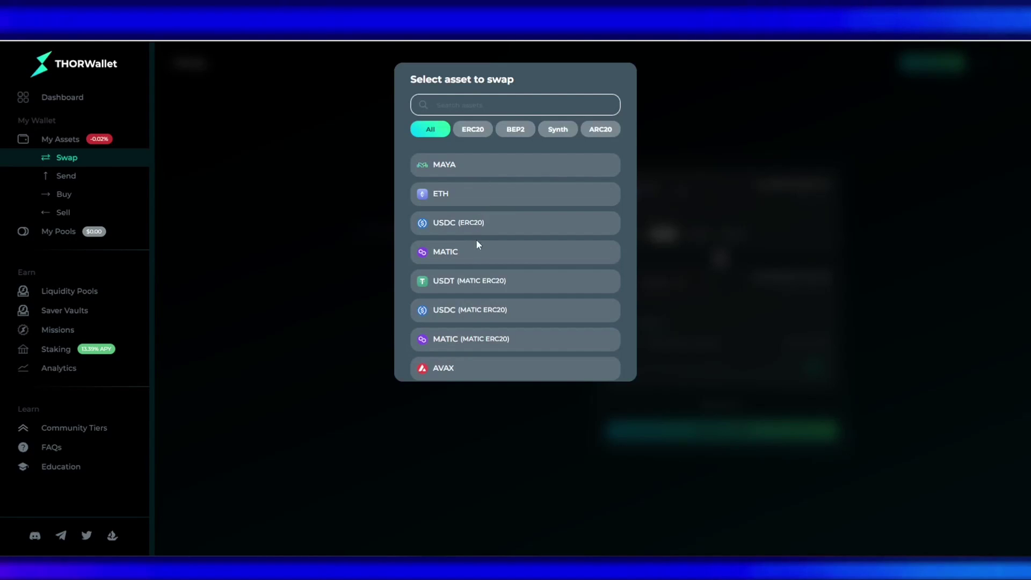
{"action": "left_click", "coordinate": [477, 223]}
{"action": "left_click", "coordinate": [644, 234]}
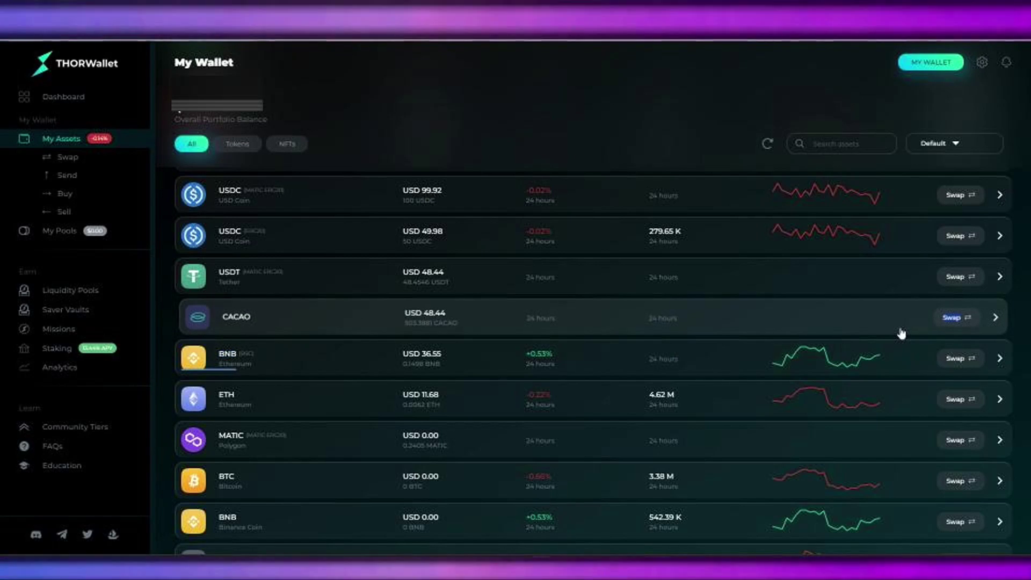
Step: Open the CACAO asset page (503.3881 CACAO) and copy its receiving address from the Receive panel
{"action": "left_click", "coordinate": [809, 322]}
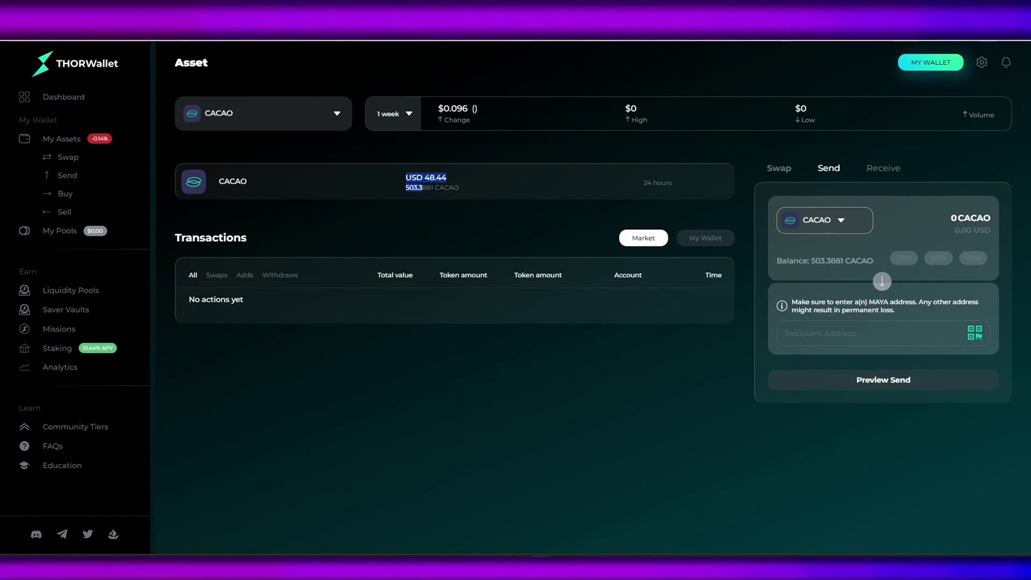
{"action": "left_click", "coordinate": [883, 167]}
{"action": "left_click", "coordinate": [883, 424]}
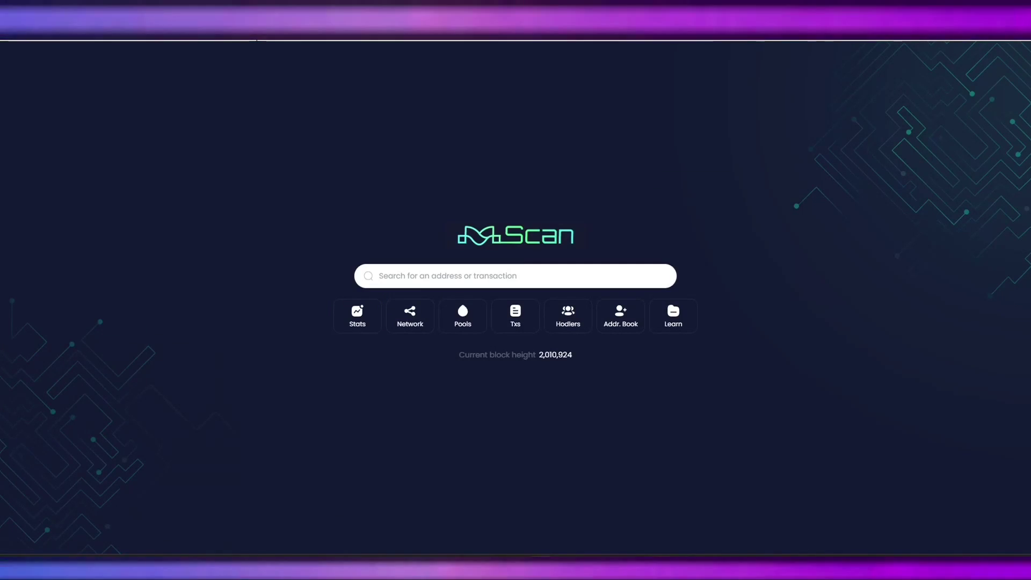
Step: Look up the copied CACAO address on mayascan.org and list its swap actions
{"action": "left_click", "coordinate": [257, 38]}
{"action": "type", "text": "maya"}
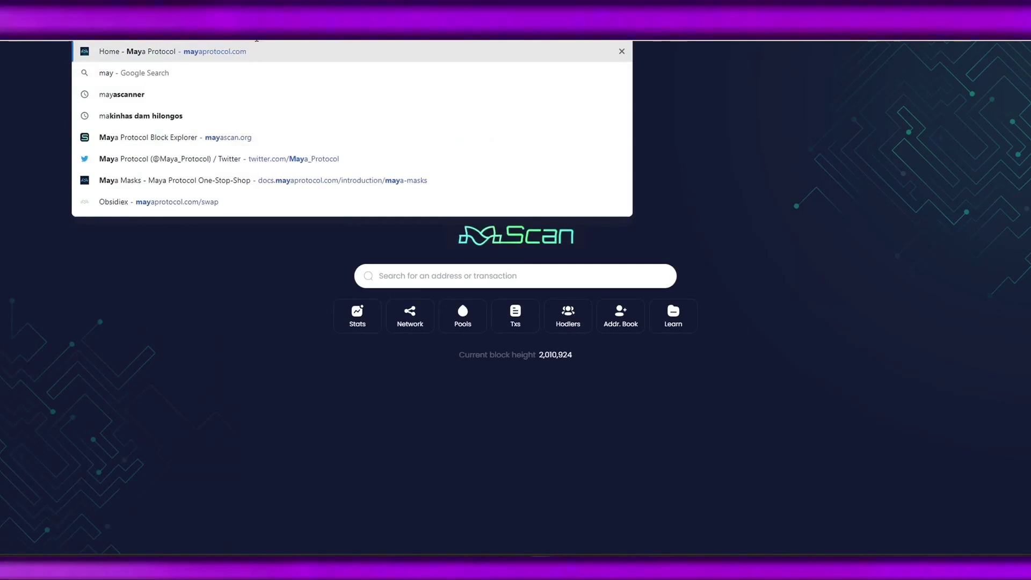
{"action": "left_click", "coordinate": [281, 140]}
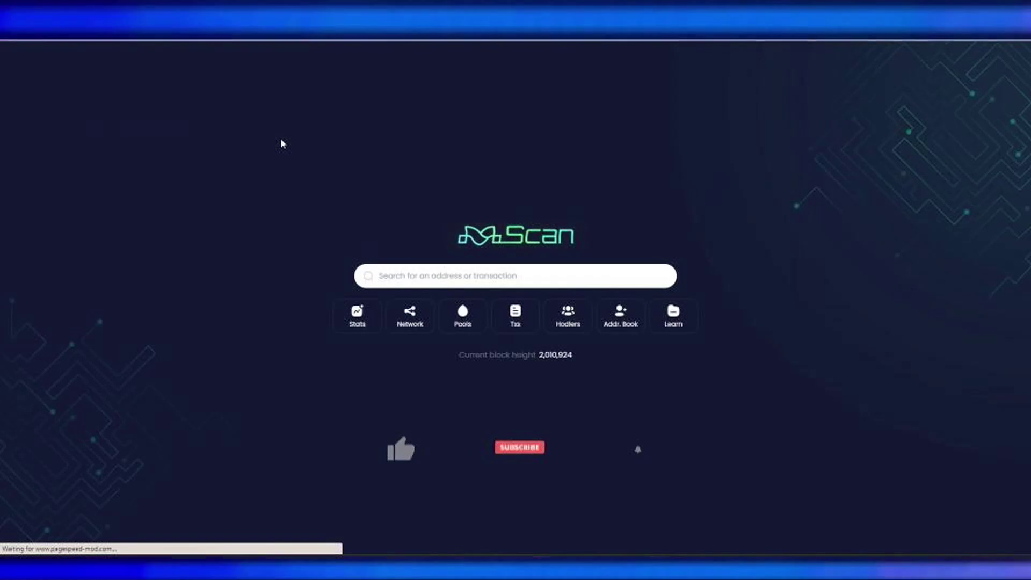
{"action": "left_click", "coordinate": [435, 274]}
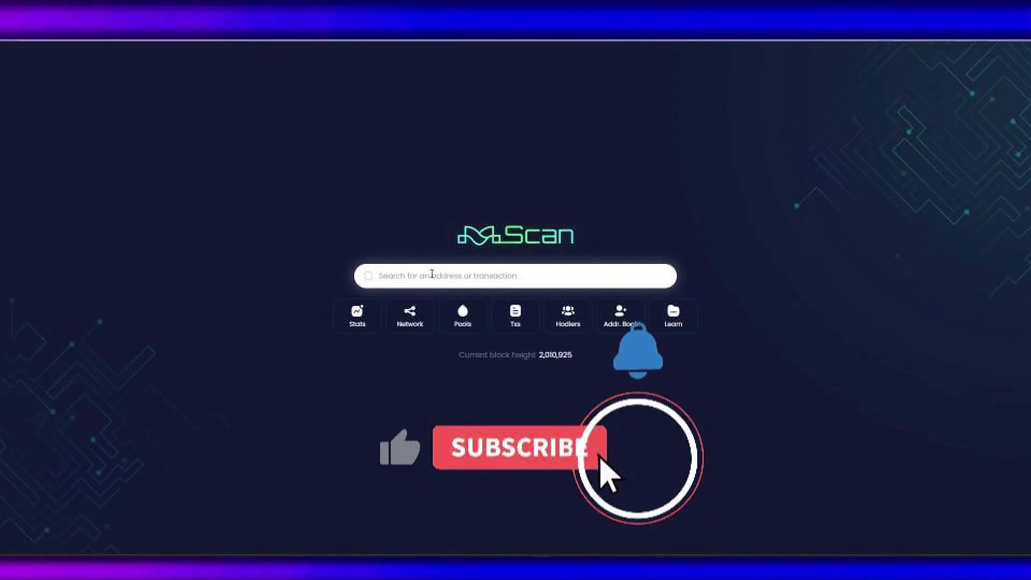
{"action": "key", "text": "ctrl+v"}
{"action": "key", "text": "Return"}
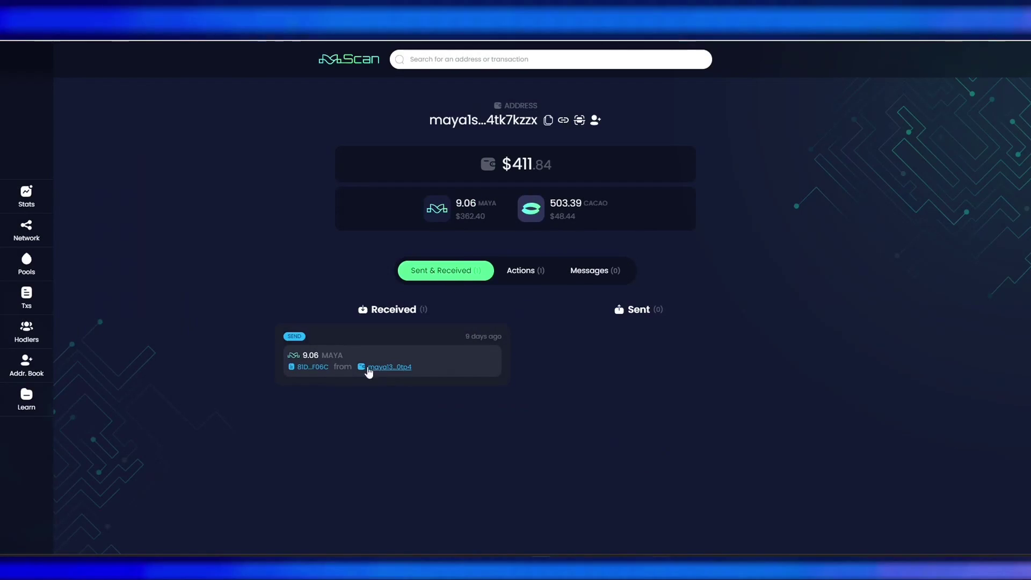
{"action": "left_click", "coordinate": [523, 271]}
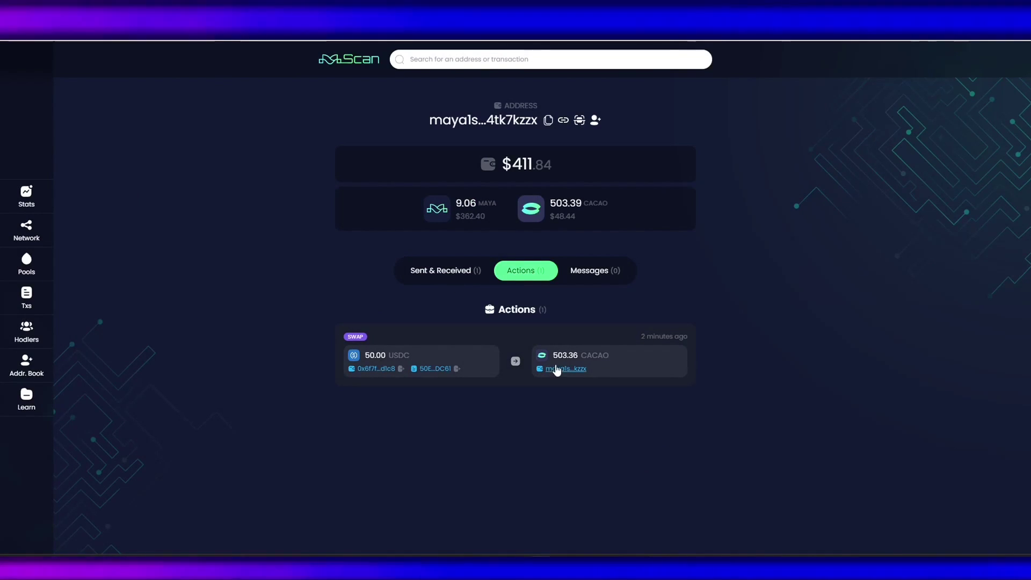